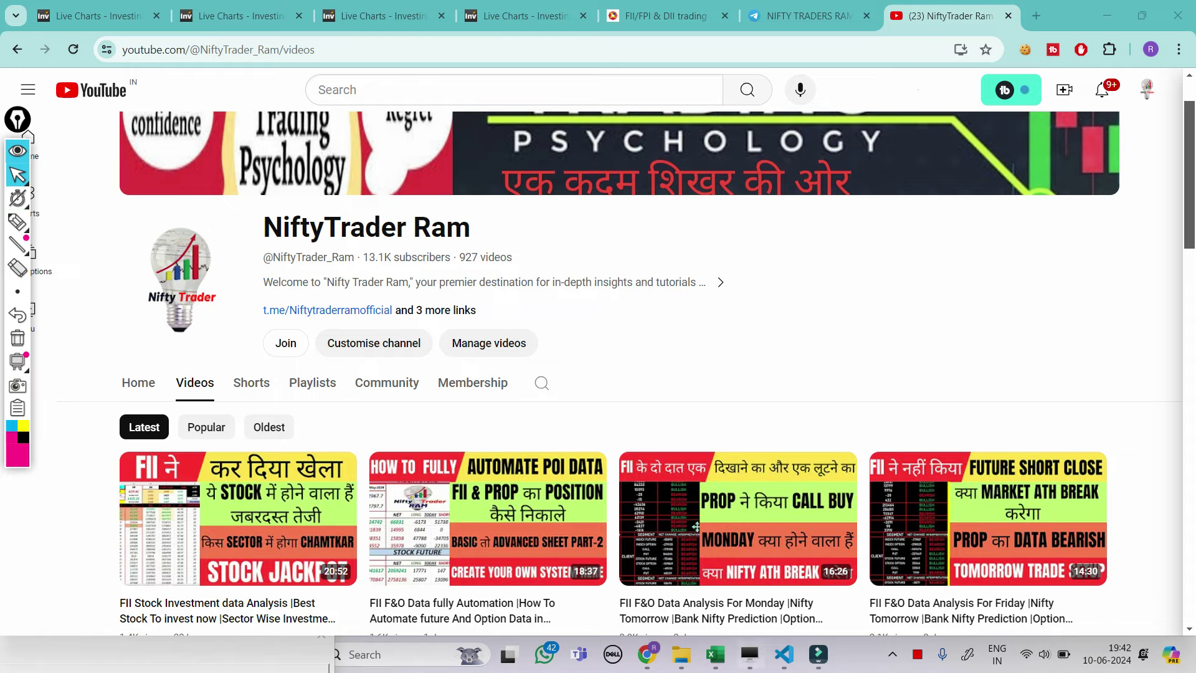
# Switch to the POI DATA ANALYSIS workbook in Excel and circle the 10-Jun-2024 Nifty value with the pen.
pyautogui.moveTo(715, 654)
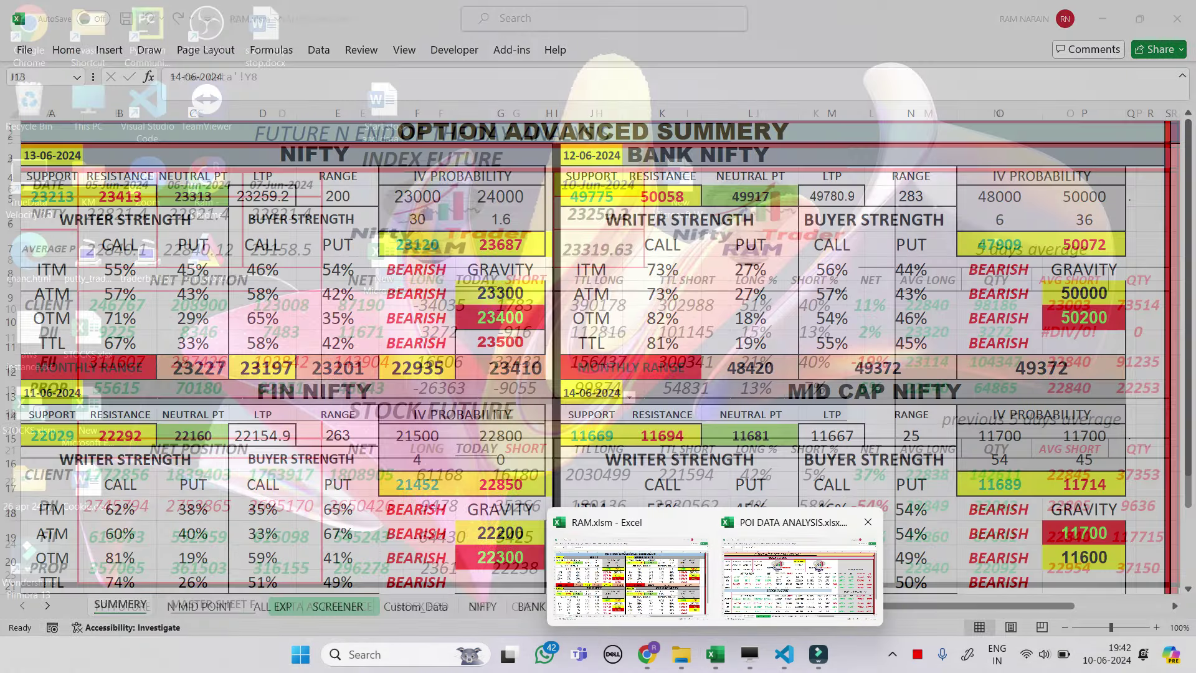
pyautogui.click(799, 577)
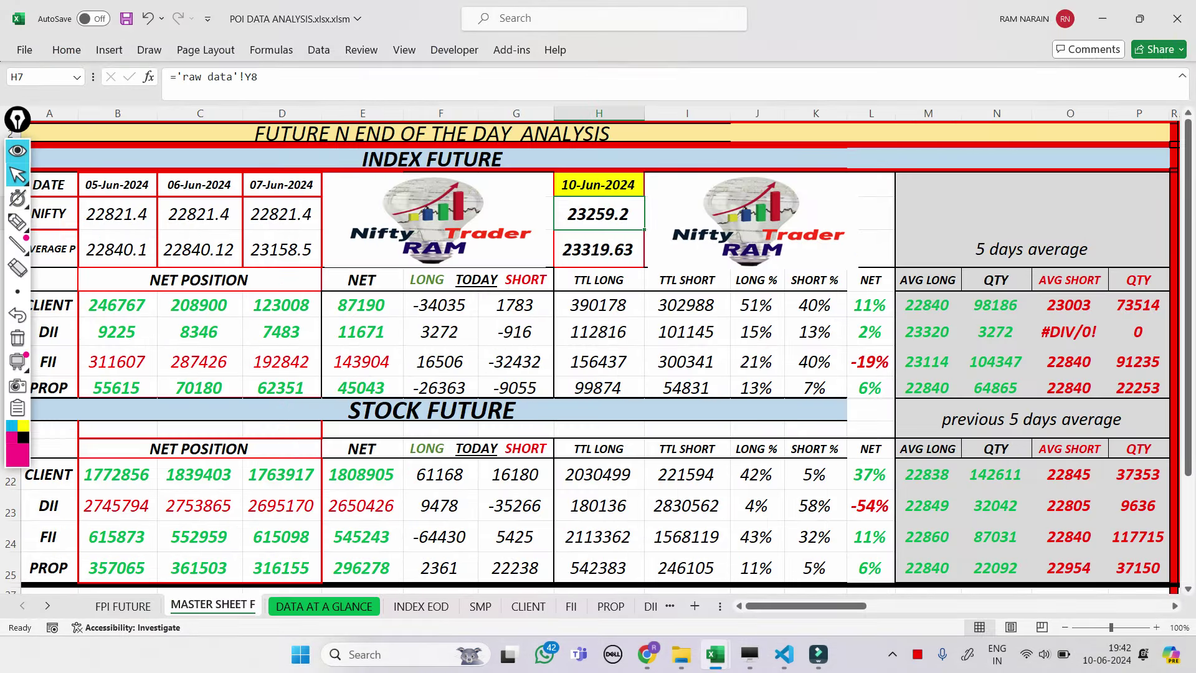
pyautogui.click(18, 221)
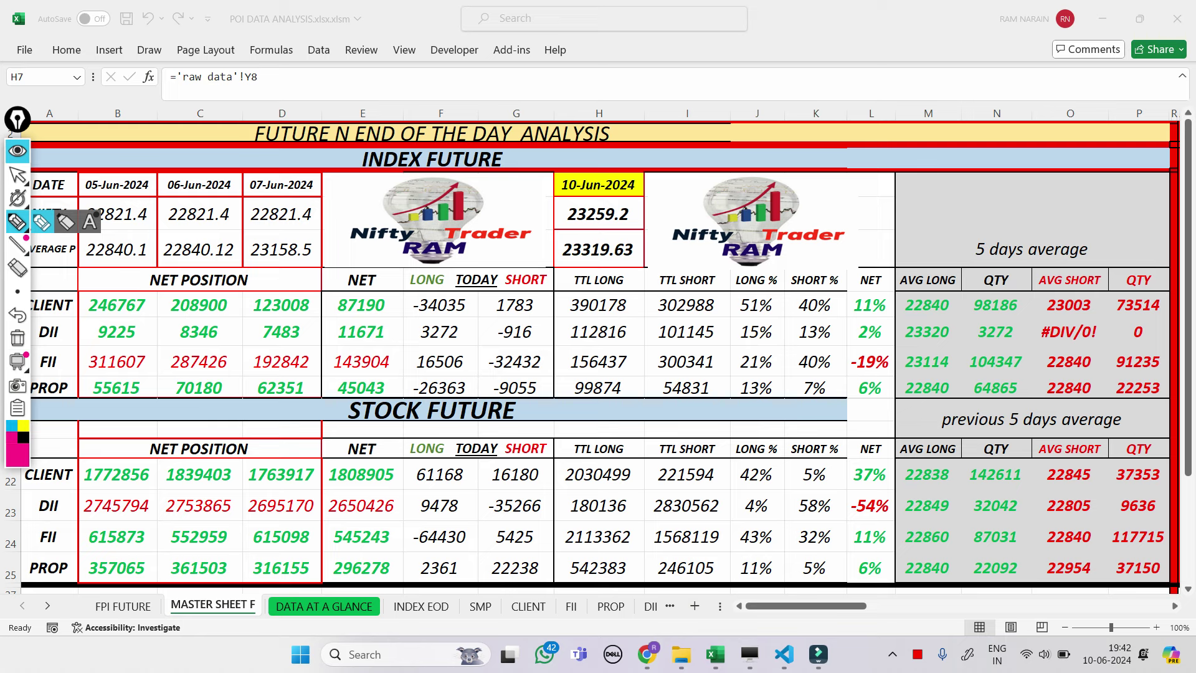
pyautogui.moveTo(560, 207)
pyautogui.mouseDown()
pyautogui.moveTo(594, 195)
pyautogui.moveTo(623, 232)
pyautogui.moveTo(540, 197)
pyautogui.moveTo(548, 209)
pyautogui.mouseUp()
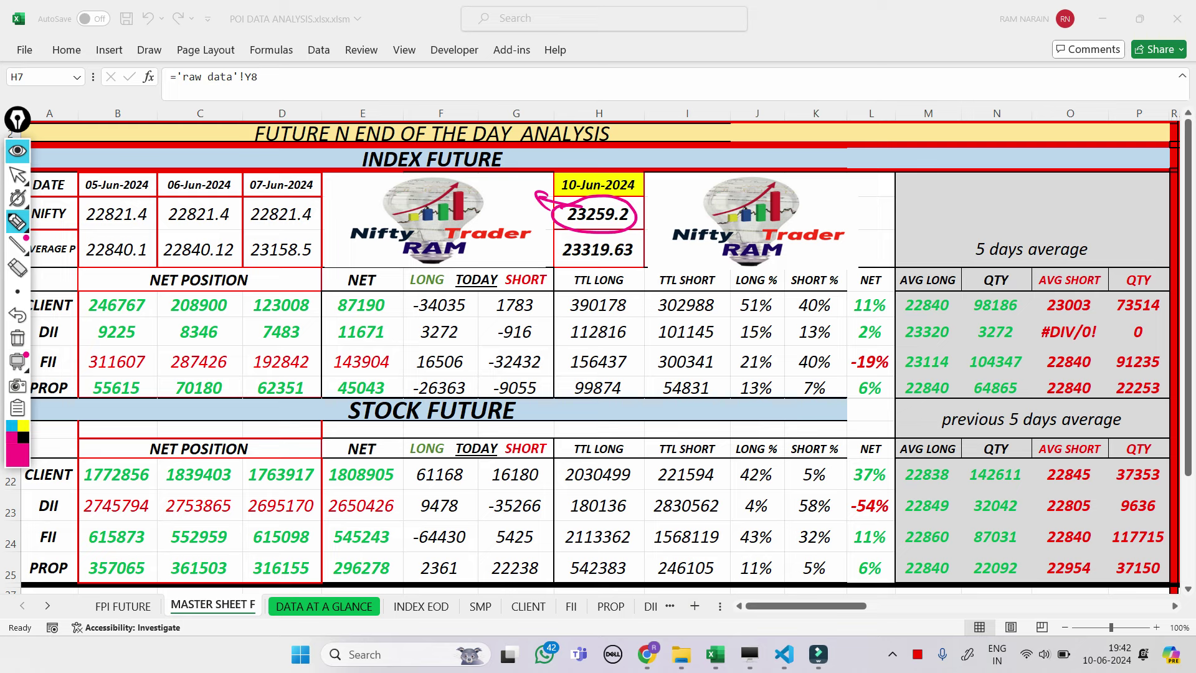
# Mark the Client net position for 07-Jun-2024 in Index Future, then erase all pen marks from the sheet.
pyautogui.moveTo(272, 300); pyautogui.dragTo(337, 318)
pyautogui.moveTo(229, 313); pyautogui.dragTo(274, 322)
pyautogui.click(18, 337)
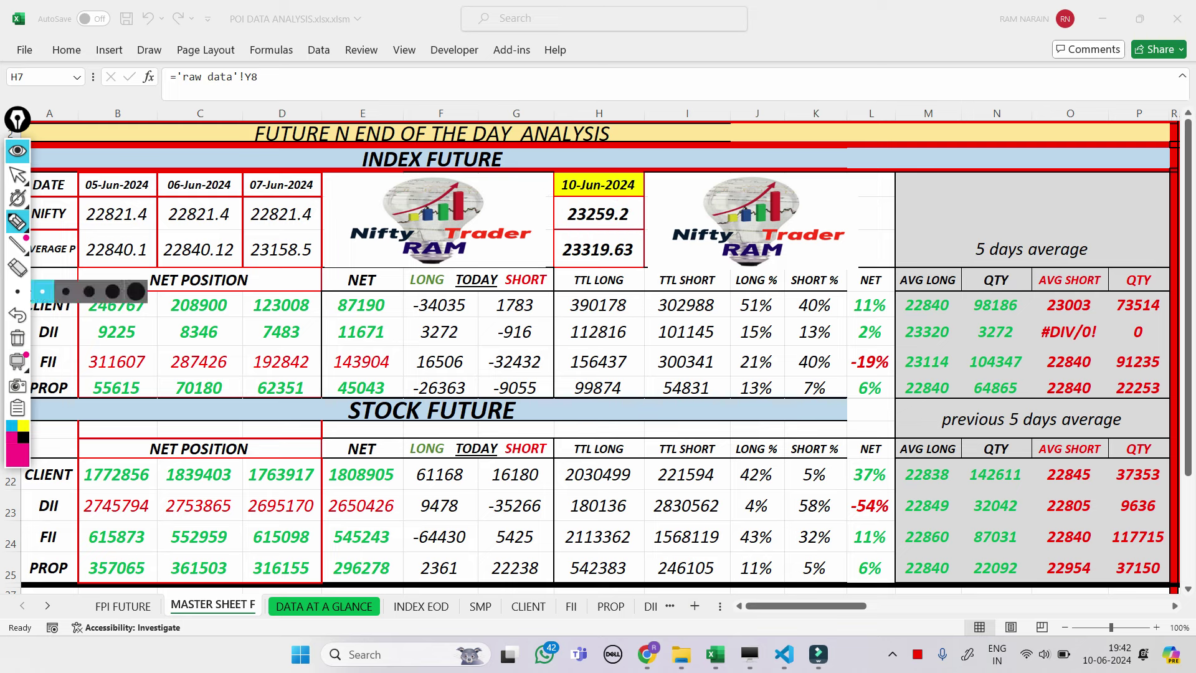
pyautogui.click(17, 175)
pyautogui.click(42, 175)
pyautogui.click(199, 279)
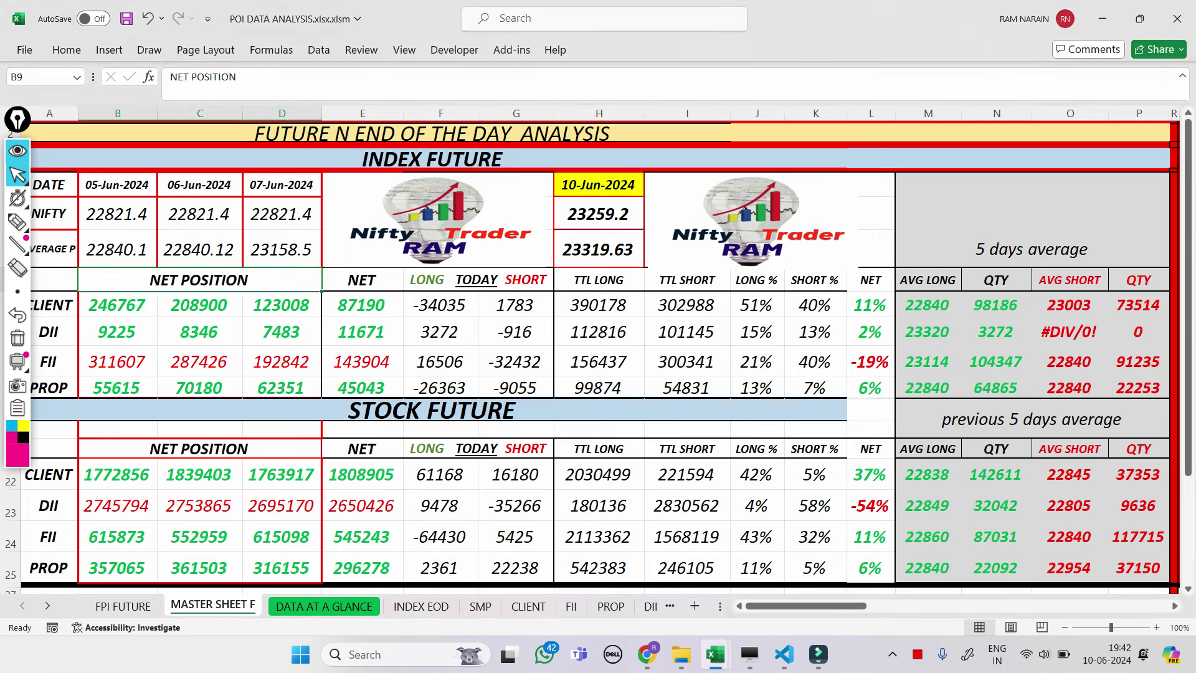
# Mark the Client row in Index Future: 07-Jun-2024 net position, current net, today's long and short, and the long, short and net percentages.
pyautogui.click(18, 221)
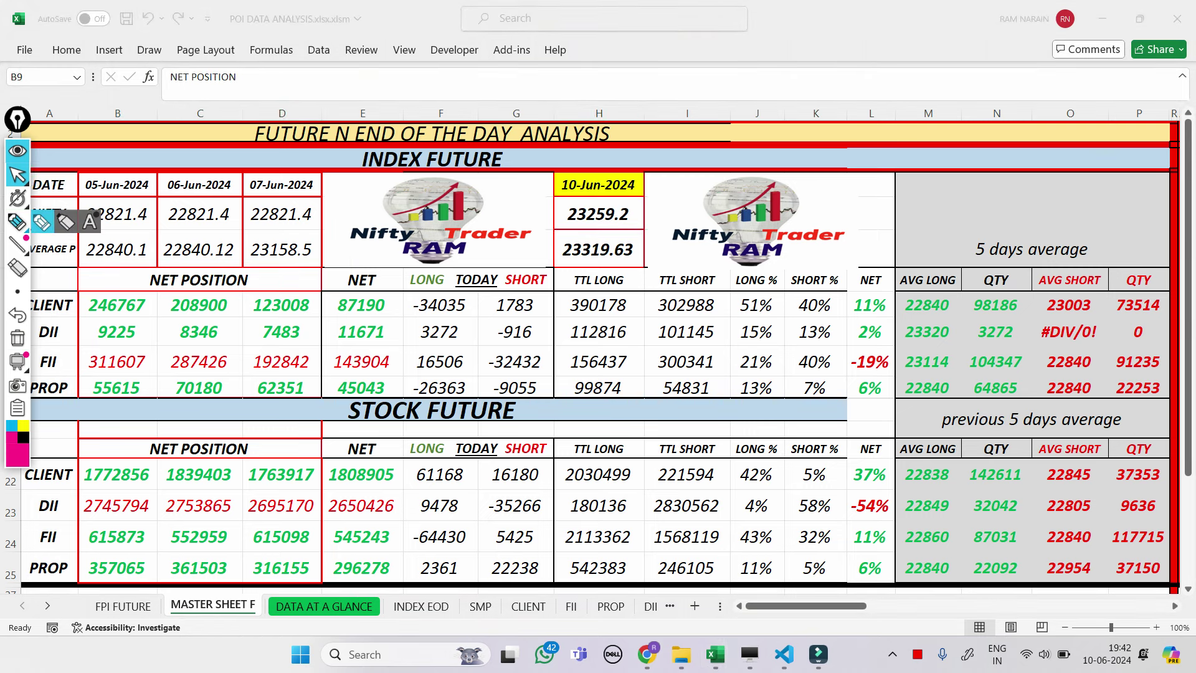
pyautogui.moveTo(412, 298)
pyautogui.mouseDown()
pyautogui.moveTo(464, 286)
pyautogui.moveTo(442, 324)
pyautogui.moveTo(411, 297)
pyautogui.mouseUp()
pyautogui.moveTo(247, 319)
pyautogui.mouseDown()
pyautogui.moveTo(319, 316)
pyautogui.moveTo(280, 288)
pyautogui.moveTo(249, 298)
pyautogui.moveTo(249, 322)
pyautogui.mouseUp()
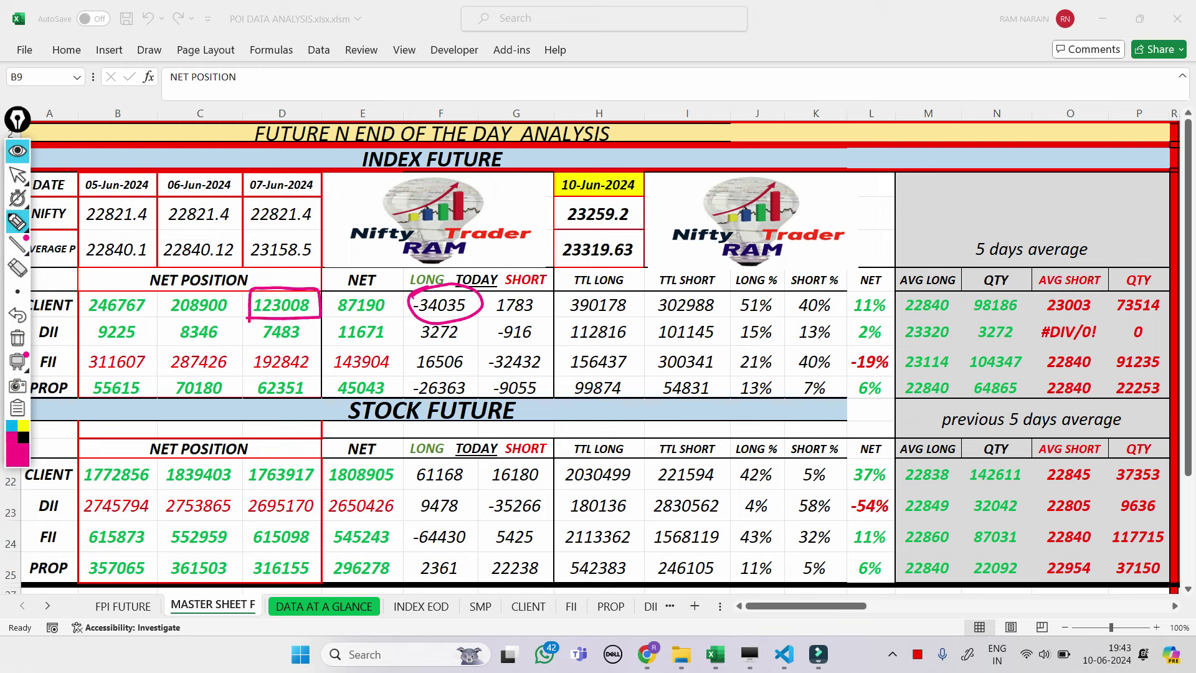
pyautogui.moveTo(329, 316)
pyautogui.mouseDown()
pyautogui.moveTo(378, 315)
pyautogui.moveTo(370, 285)
pyautogui.moveTo(334, 285)
pyautogui.moveTo(330, 319)
pyautogui.mouseUp()
pyautogui.moveTo(495, 290)
pyautogui.mouseDown()
pyautogui.moveTo(546, 308)
pyautogui.moveTo(489, 288)
pyautogui.mouseUp()
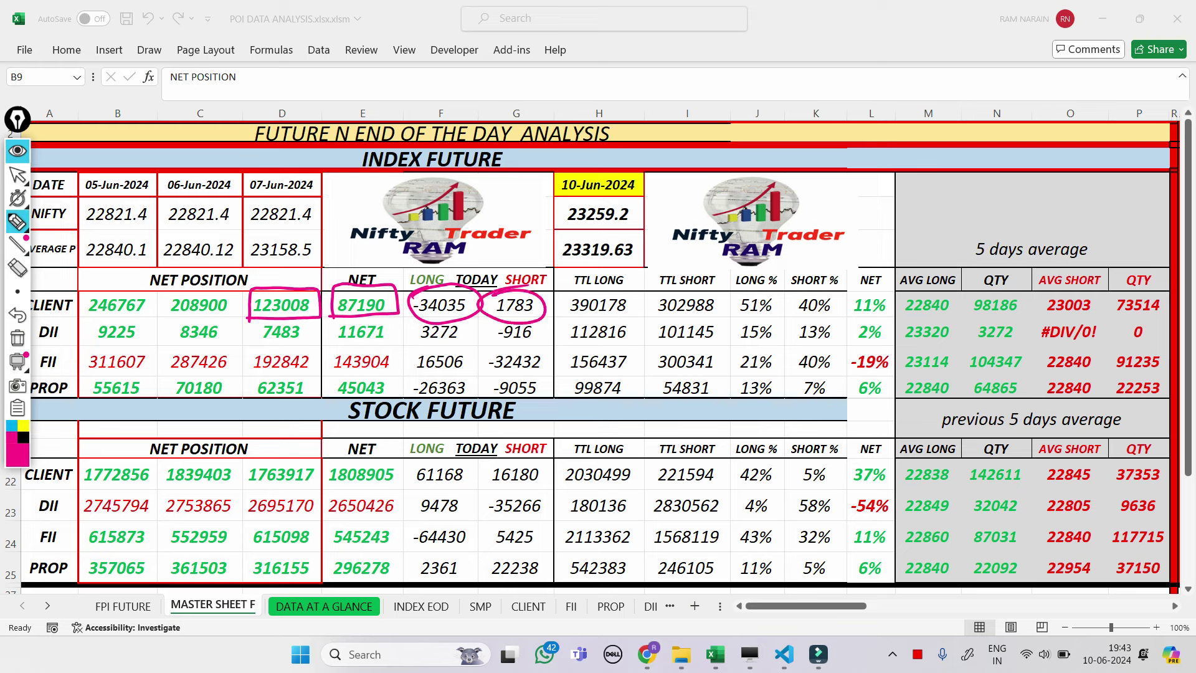
pyautogui.moveTo(722, 290)
pyautogui.mouseDown()
pyautogui.moveTo(783, 305)
pyautogui.moveTo(716, 304)
pyautogui.moveTo(743, 281)
pyautogui.moveTo(838, 312)
pyautogui.moveTo(786, 303)
pyautogui.moveTo(855, 295)
pyautogui.moveTo(880, 320)
pyautogui.moveTo(852, 298)
pyautogui.mouseUp()
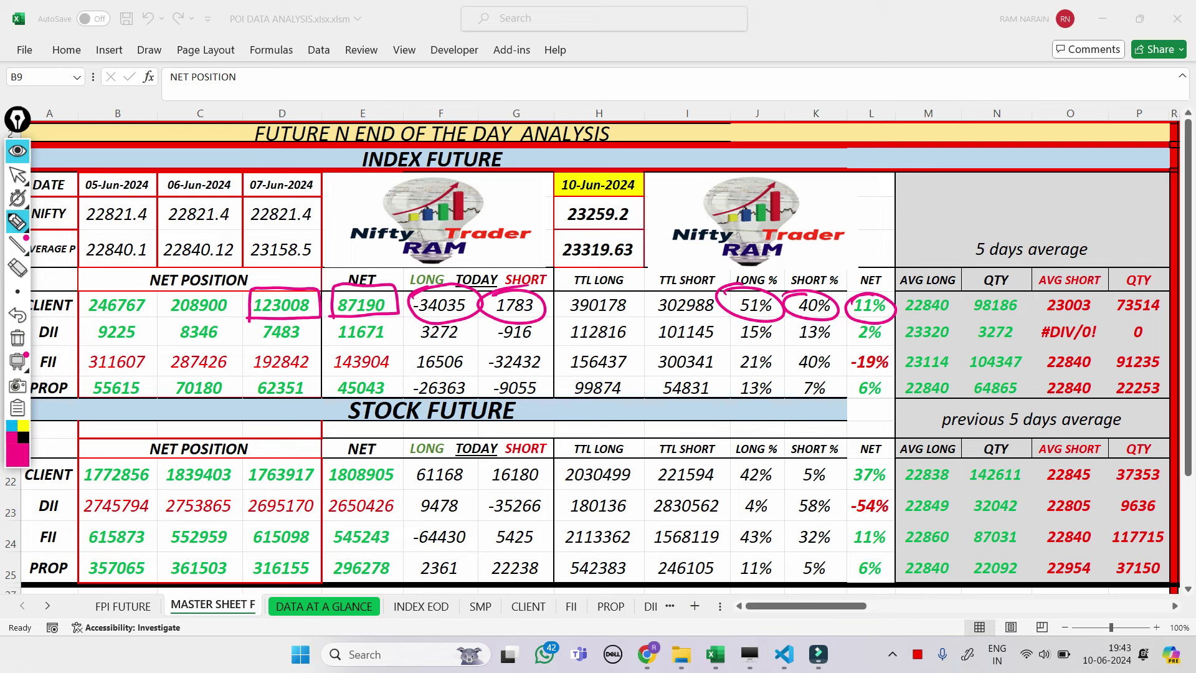
# Circle the DII net and today's long figures in Index Future with arrows, and erase all pen marks.
pyautogui.moveTo(339, 321)
pyautogui.mouseDown()
pyautogui.moveTo(370, 316)
pyautogui.moveTo(357, 349)
pyautogui.moveTo(358, 318)
pyautogui.moveTo(407, 342)
pyautogui.moveTo(401, 351)
pyautogui.mouseUp()
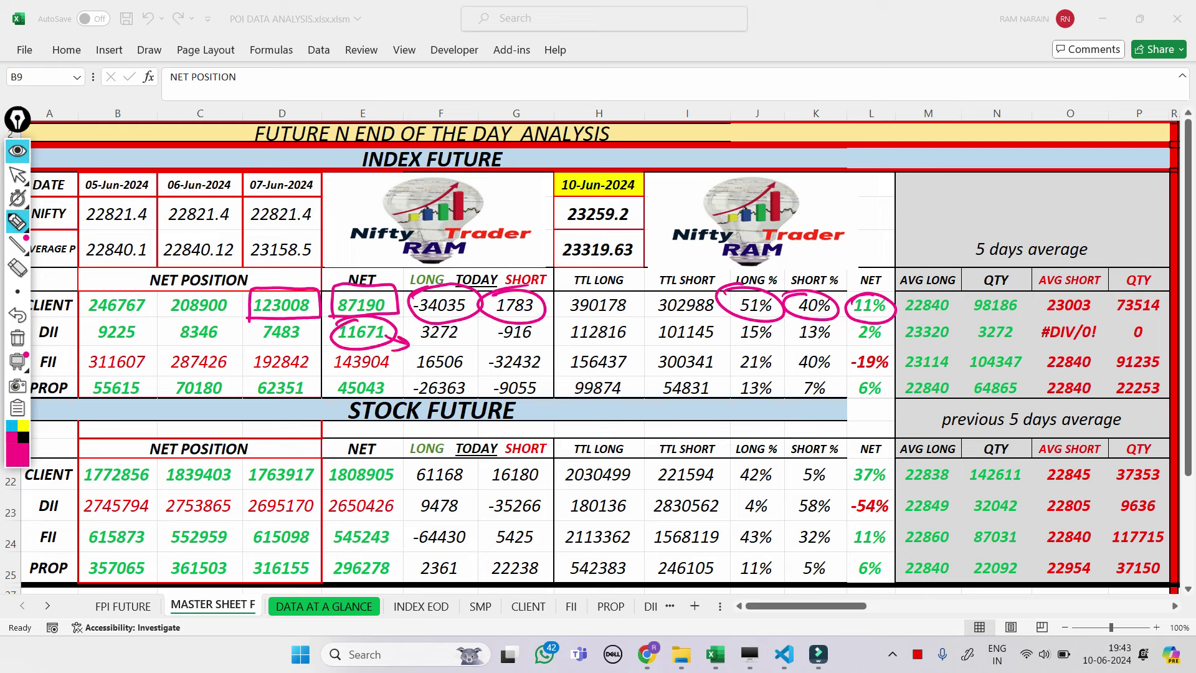
pyautogui.moveTo(464, 340)
pyautogui.mouseDown()
pyautogui.moveTo(436, 318)
pyautogui.moveTo(479, 344)
pyautogui.moveTo(470, 350)
pyautogui.mouseUp()
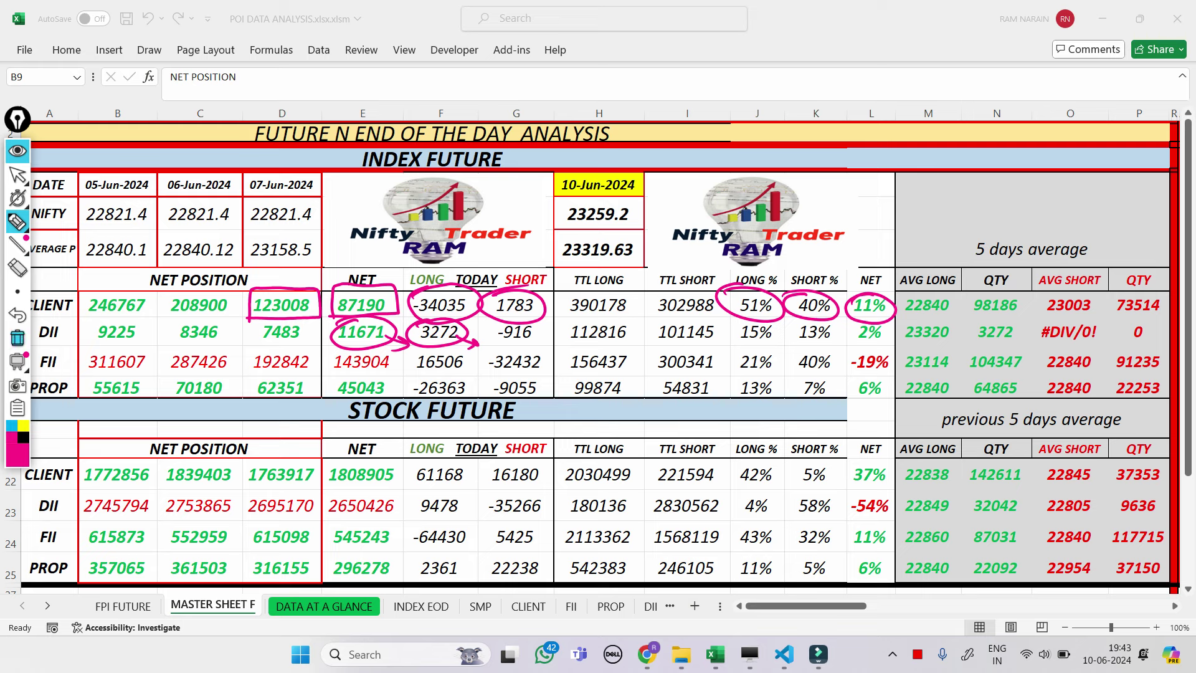
pyautogui.click(18, 337)
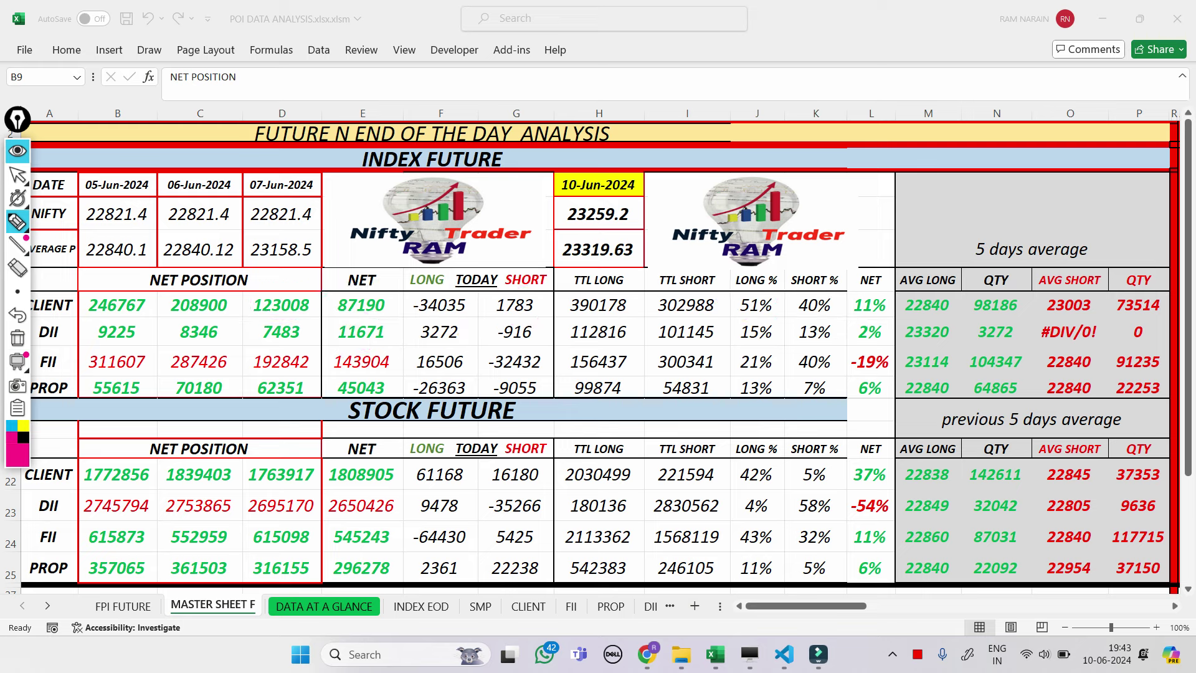
# Circle the FII today's long and short figures in Index Future and box the FII net figure.
pyautogui.moveTo(487, 355)
pyautogui.mouseDown()
pyautogui.moveTo(553, 356)
pyautogui.moveTo(507, 378)
pyautogui.moveTo(480, 356)
pyautogui.moveTo(508, 349)
pyautogui.mouseUp()
pyautogui.moveTo(408, 358)
pyautogui.mouseDown()
pyautogui.moveTo(433, 347)
pyautogui.moveTo(471, 373)
pyautogui.moveTo(413, 353)
pyautogui.mouseUp()
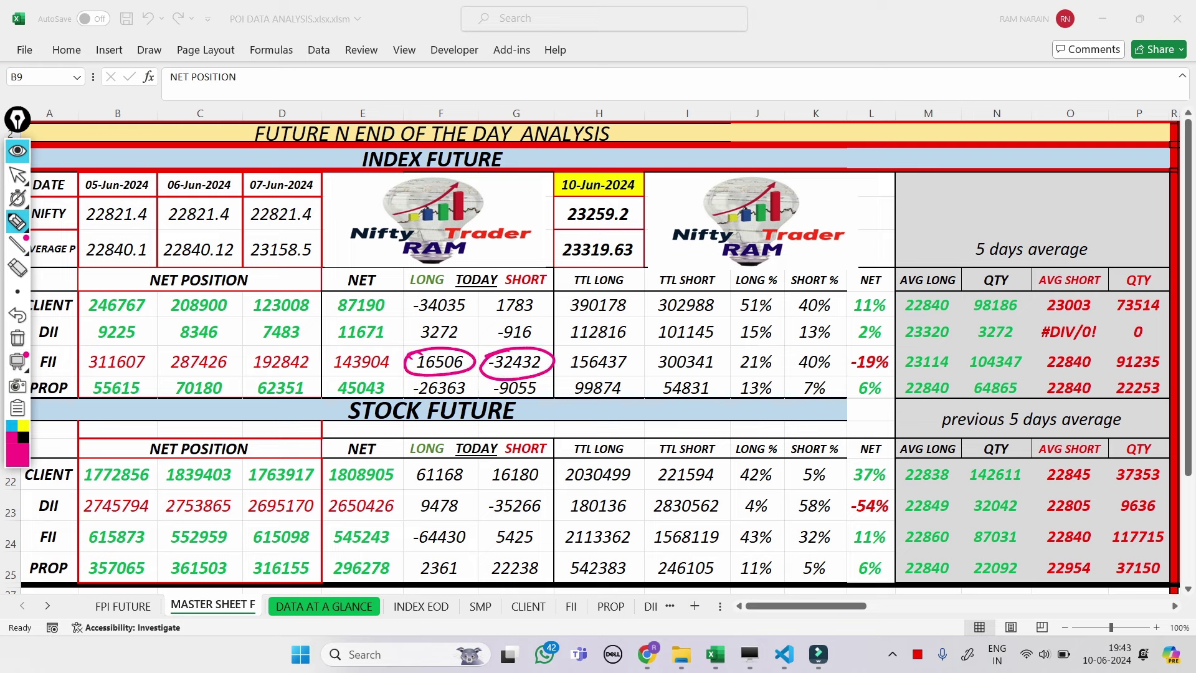
pyautogui.moveTo(329, 374)
pyautogui.mouseDown()
pyautogui.moveTo(400, 373)
pyautogui.moveTo(338, 347)
pyautogui.moveTo(322, 372)
pyautogui.moveTo(341, 372)
pyautogui.mouseUp()
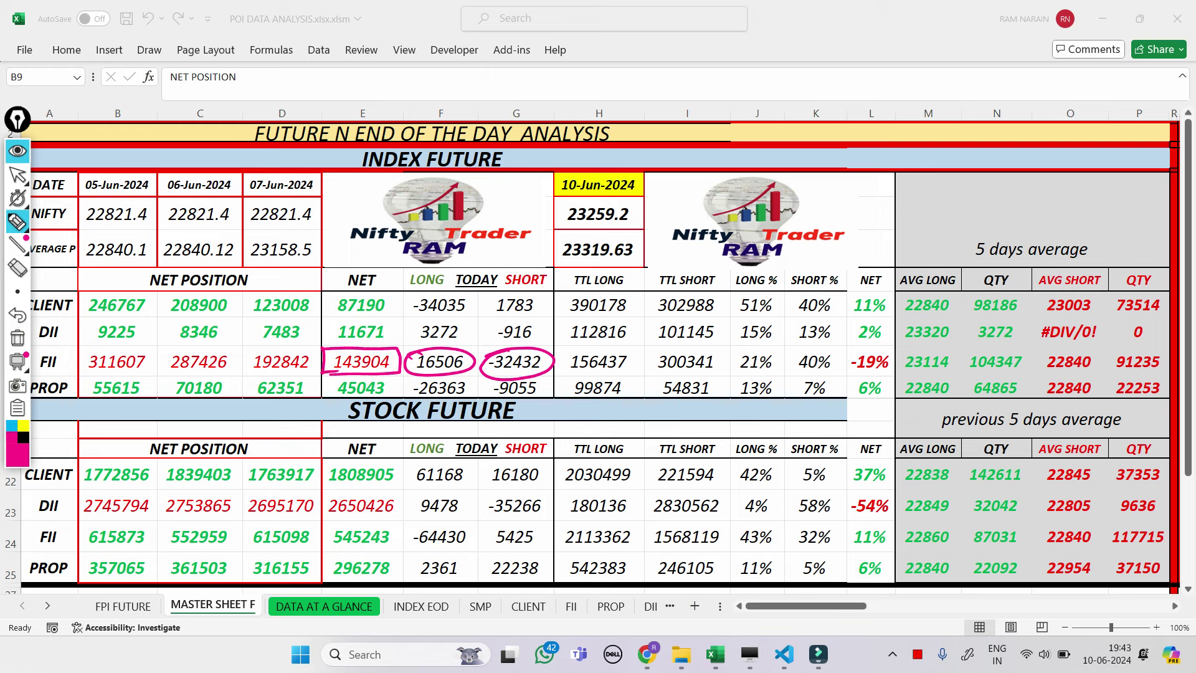
# Circle the FII Short % and Long % in Index Future, handwriting 35 and a circled 30 below the Short %.
pyautogui.moveTo(795, 353)
pyautogui.mouseDown()
pyautogui.moveTo(801, 343)
pyautogui.moveTo(810, 373)
pyautogui.moveTo(798, 342)
pyautogui.moveTo(786, 378)
pyautogui.moveTo(849, 378)
pyautogui.moveTo(837, 397)
pyautogui.moveTo(852, 399)
pyautogui.mouseUp()
pyautogui.moveTo(859, 378)
pyautogui.mouseDown()
pyautogui.moveTo(880, 376)
pyautogui.moveTo(836, 431)
pyautogui.mouseUp()
pyautogui.moveTo(856, 411)
pyautogui.mouseDown()
pyautogui.moveTo(852, 425)
pyautogui.moveTo(860, 412)
pyautogui.moveTo(809, 421)
pyautogui.mouseUp()
pyautogui.moveTo(733, 352)
pyautogui.mouseDown()
pyautogui.moveTo(776, 358)
pyautogui.moveTo(726, 353)
pyautogui.mouseUp()
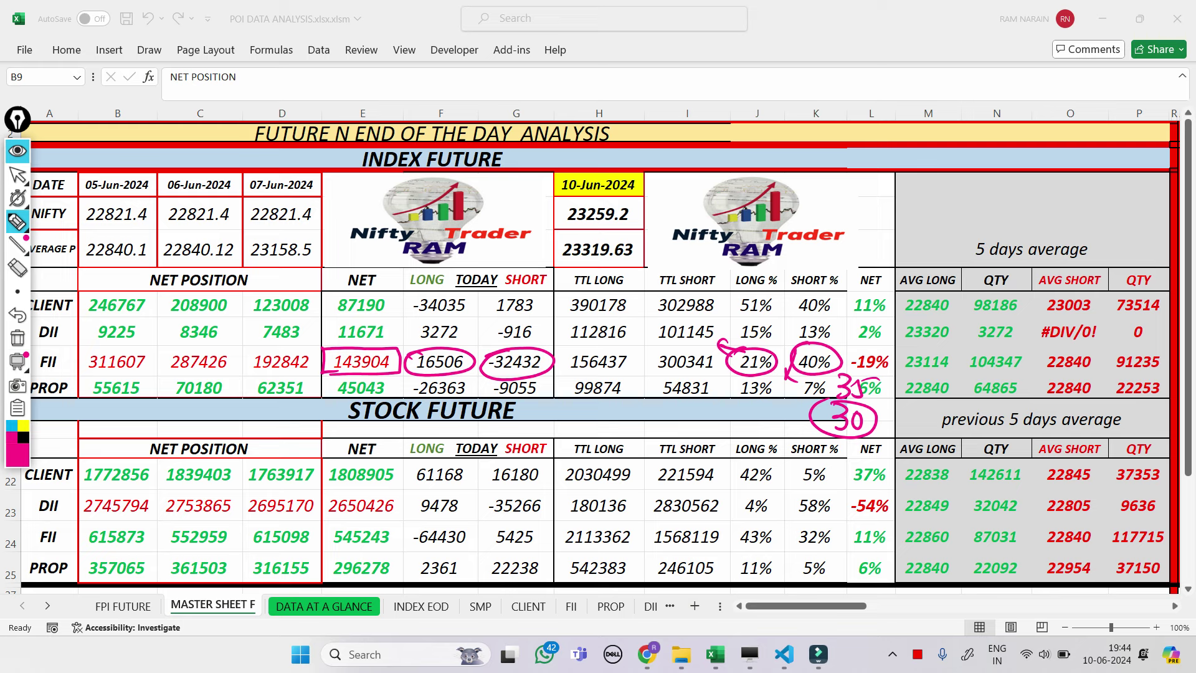
# Draw an arrow from the FII today's short figure, handwrite a circled note over the total long and short columns, and erase all marks.
pyautogui.moveTo(545, 366); pyautogui.dragTo(564, 396)
pyautogui.moveTo(640, 312)
pyautogui.mouseDown()
pyautogui.moveTo(623, 327)
pyautogui.moveTo(700, 346)
pyautogui.moveTo(719, 332)
pyautogui.moveTo(722, 366)
pyautogui.mouseUp()
pyautogui.moveTo(630, 355); pyautogui.dragTo(736, 365)
pyautogui.moveTo(735, 336)
pyautogui.mouseDown()
pyautogui.moveTo(596, 311)
pyautogui.moveTo(697, 378)
pyautogui.mouseUp()
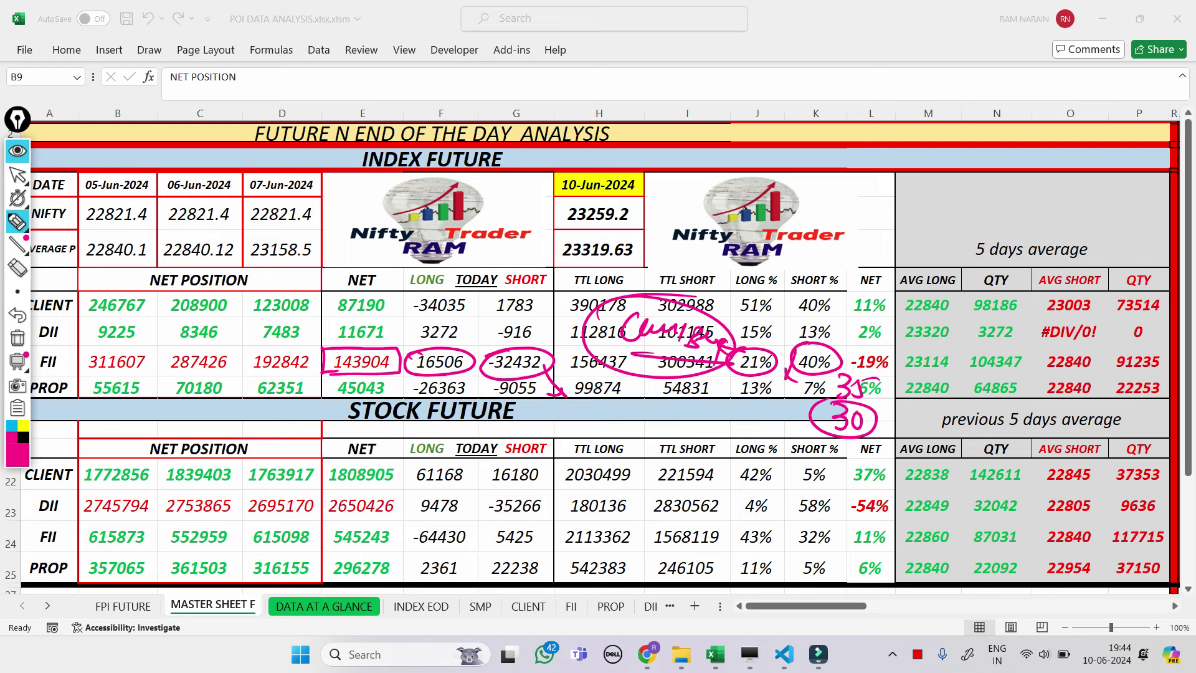
pyautogui.click(18, 337)
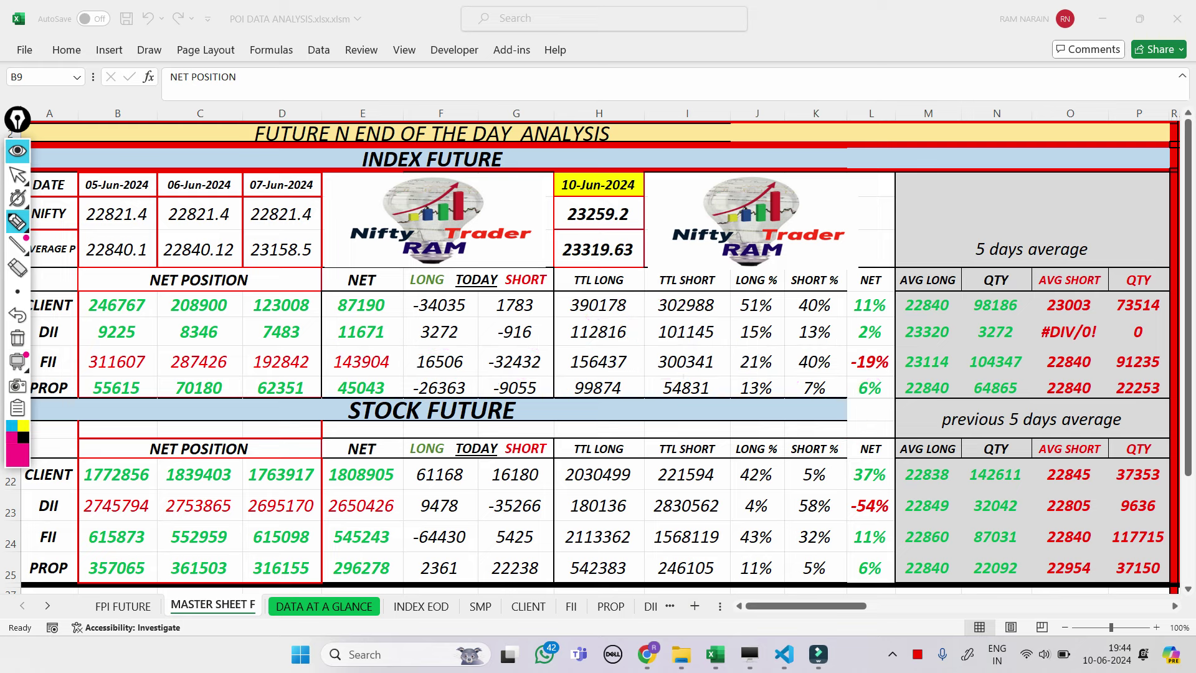
# Circle FII today's short, today's long and Long % in Index Future, and handwrite a circled word and a circled 50 above the 5 days average.
pyautogui.moveTo(489, 354)
pyautogui.mouseDown()
pyautogui.moveTo(548, 350)
pyautogui.moveTo(486, 360)
pyautogui.moveTo(517, 350)
pyautogui.mouseUp()
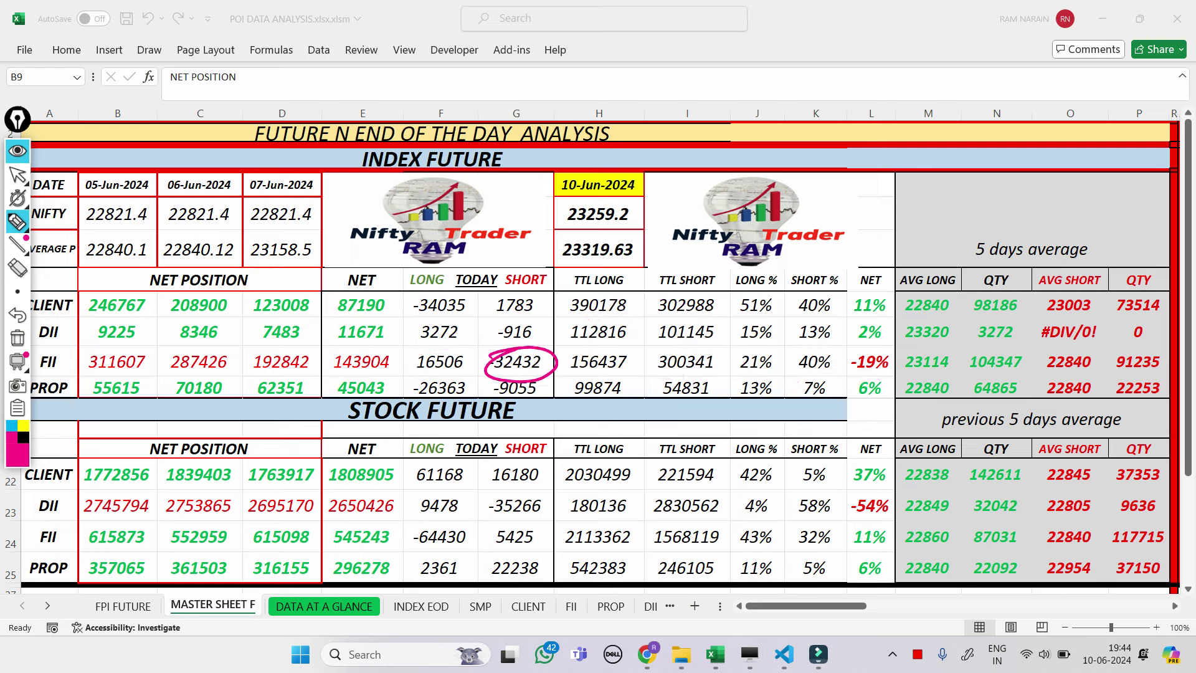
pyautogui.moveTo(406, 355)
pyautogui.mouseDown()
pyautogui.moveTo(473, 357)
pyautogui.moveTo(399, 368)
pyautogui.moveTo(387, 350)
pyautogui.moveTo(402, 352)
pyautogui.mouseUp()
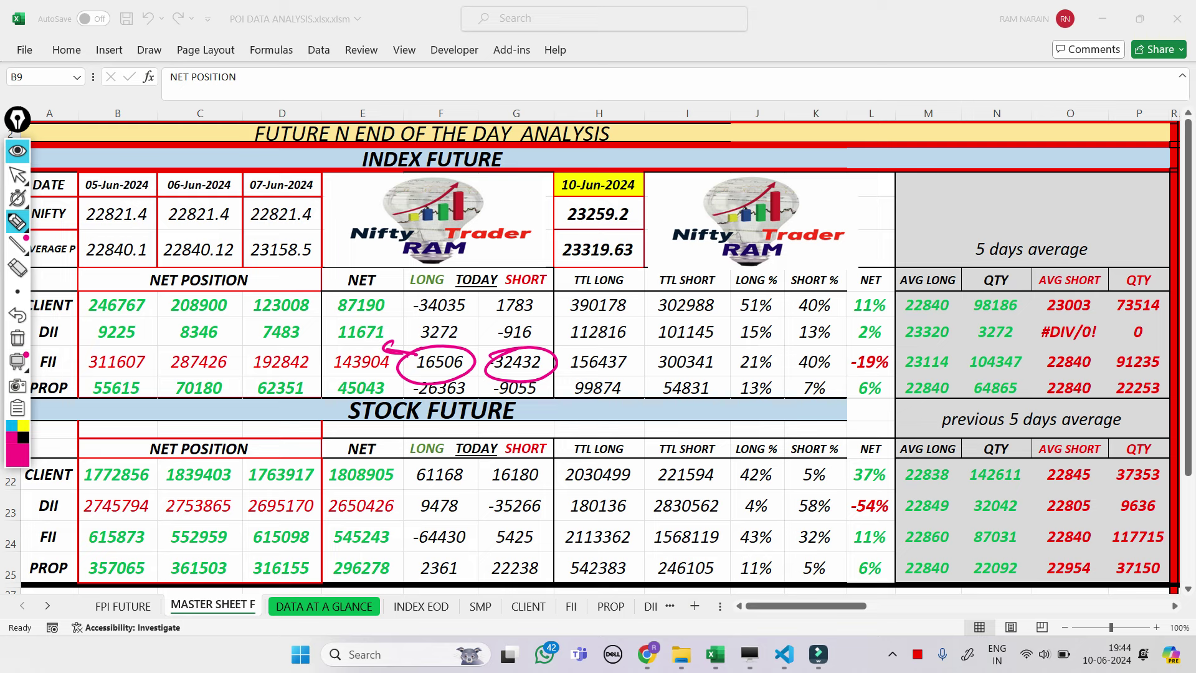
pyautogui.moveTo(880, 191)
pyautogui.mouseDown()
pyautogui.moveTo(859, 217)
pyautogui.moveTo(952, 221)
pyautogui.mouseUp()
pyautogui.moveTo(854, 235)
pyautogui.mouseDown()
pyautogui.moveTo(897, 180)
pyautogui.moveTo(940, 236)
pyautogui.mouseUp()
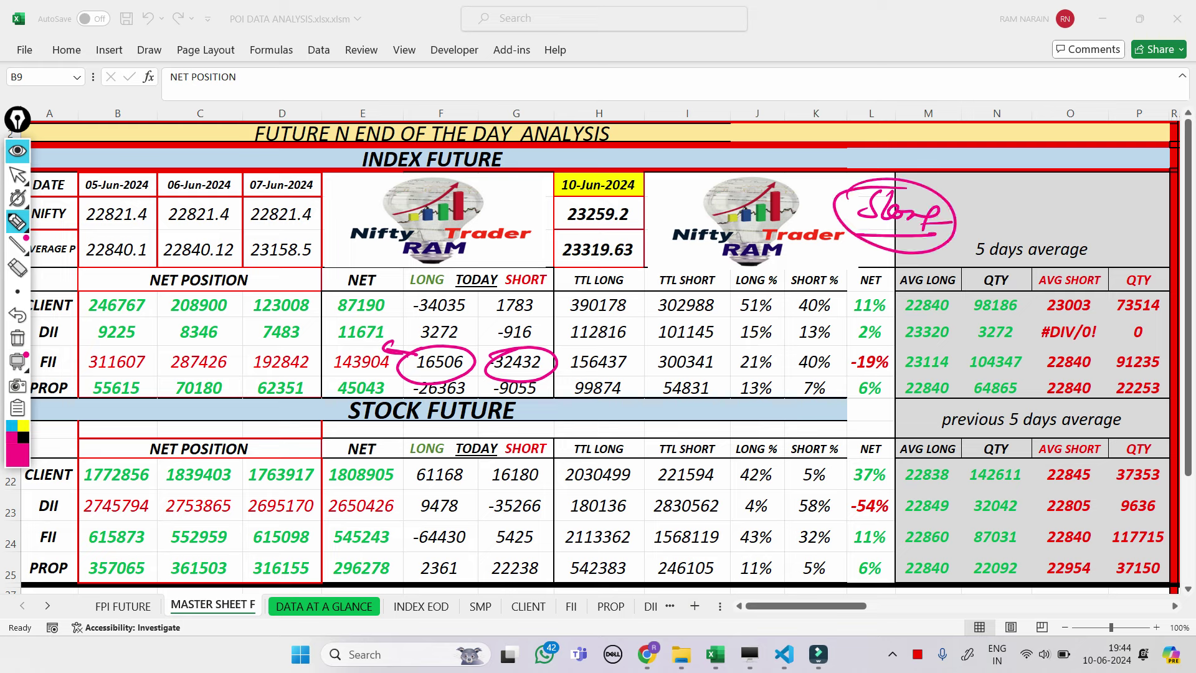
pyautogui.moveTo(991, 200)
pyautogui.mouseDown()
pyautogui.moveTo(985, 218)
pyautogui.moveTo(1009, 212)
pyautogui.moveTo(962, 187)
pyautogui.mouseUp()
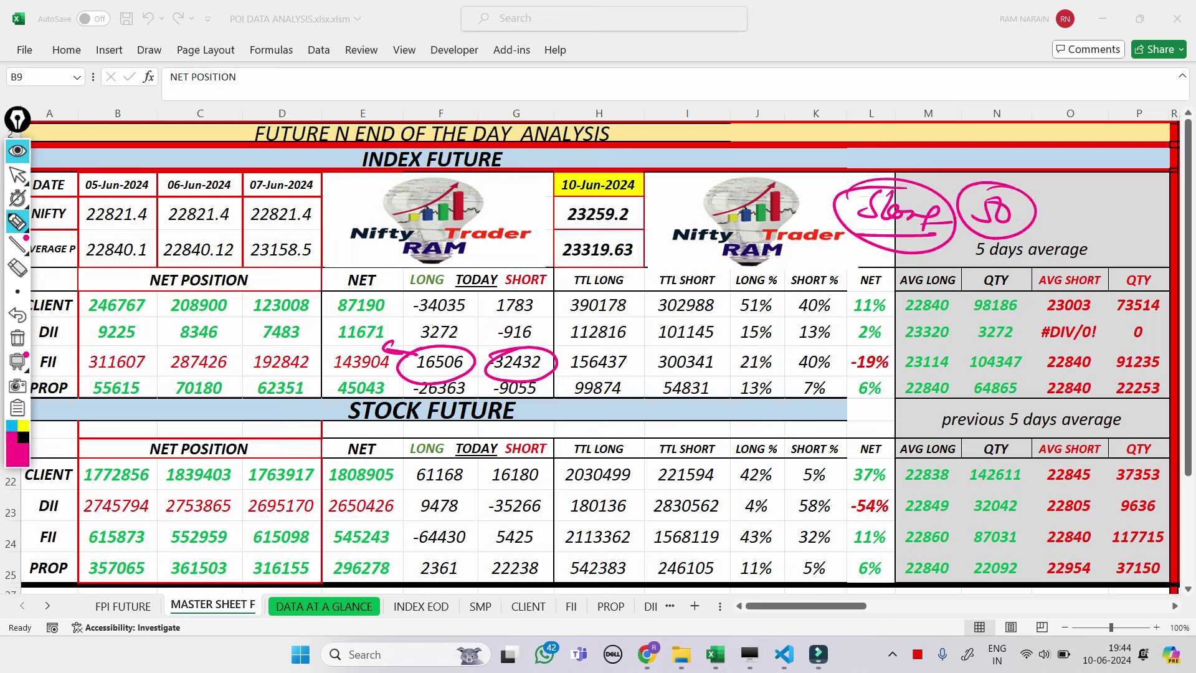
pyautogui.moveTo(733, 348)
pyautogui.mouseDown()
pyautogui.moveTo(777, 351)
pyautogui.moveTo(726, 358)
pyautogui.moveTo(750, 342)
pyautogui.mouseUp()
pyautogui.moveTo(766, 360); pyautogui.dragTo(685, 304)
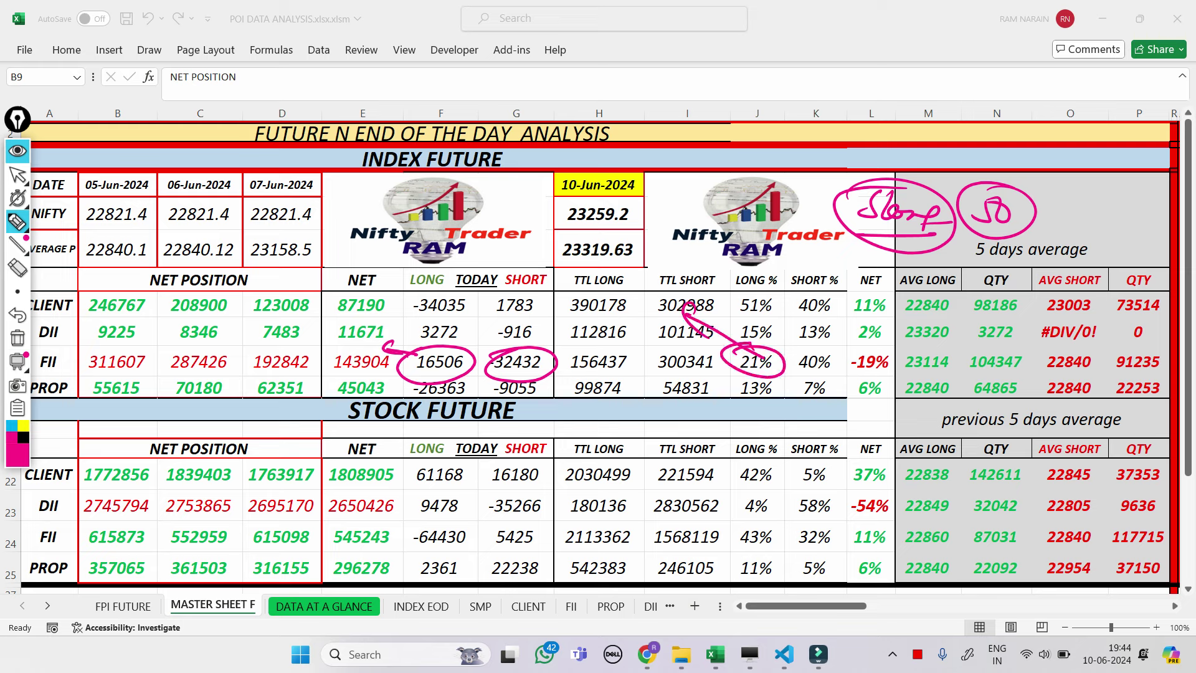
# Handwrite a circled note beside the Stock Future heading and an underlined note over the previous 5 days average, then erase all marks.
pyautogui.moveTo(821, 398)
pyautogui.mouseDown()
pyautogui.moveTo(835, 428)
pyautogui.moveTo(880, 430)
pyautogui.moveTo(884, 411)
pyautogui.moveTo(838, 397)
pyautogui.mouseUp()
pyautogui.moveTo(925, 399)
pyautogui.mouseDown()
pyautogui.moveTo(909, 408)
pyautogui.moveTo(928, 430)
pyautogui.mouseUp()
pyautogui.moveTo(931, 414)
pyautogui.mouseDown()
pyautogui.moveTo(968, 444)
pyautogui.moveTo(1004, 438)
pyautogui.mouseUp()
pyautogui.moveTo(1004, 431)
pyautogui.mouseDown()
pyautogui.moveTo(1026, 444)
pyautogui.moveTo(1006, 474)
pyautogui.mouseUp()
pyautogui.moveTo(954, 470); pyautogui.dragTo(1035, 460)
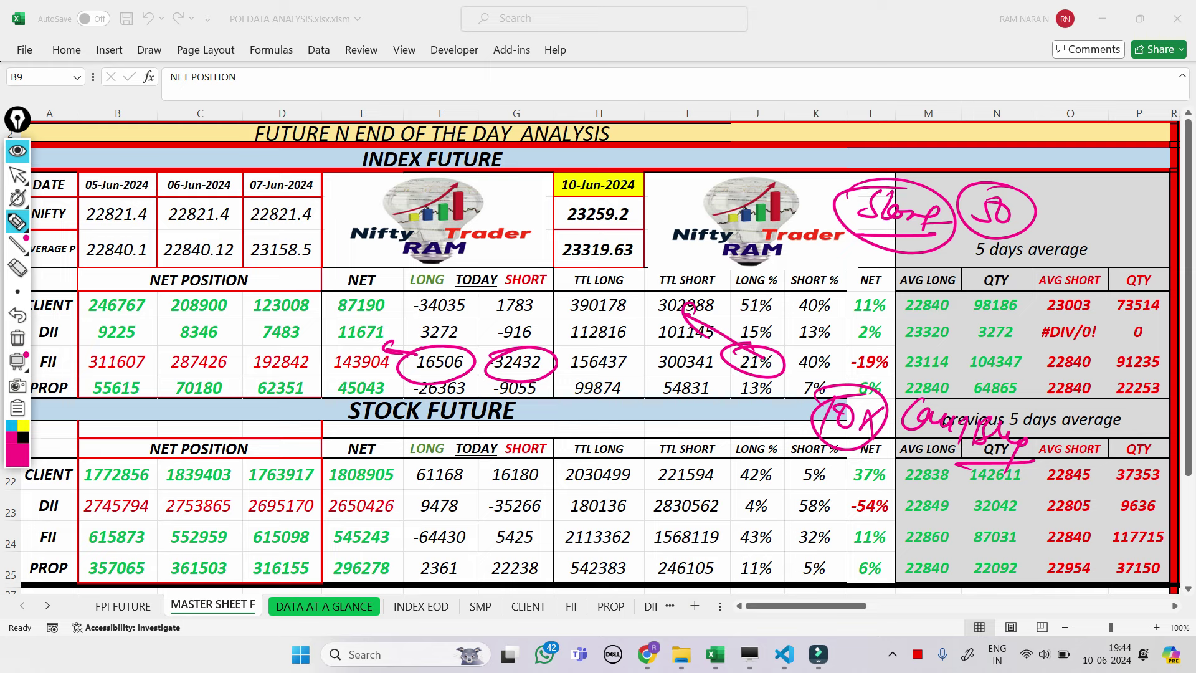
pyautogui.moveTo(405, 346)
pyautogui.mouseDown()
pyautogui.moveTo(427, 355)
pyautogui.moveTo(375, 334)
pyautogui.mouseUp()
pyautogui.moveTo(387, 326); pyautogui.dragTo(405, 350)
pyautogui.click(17, 337)
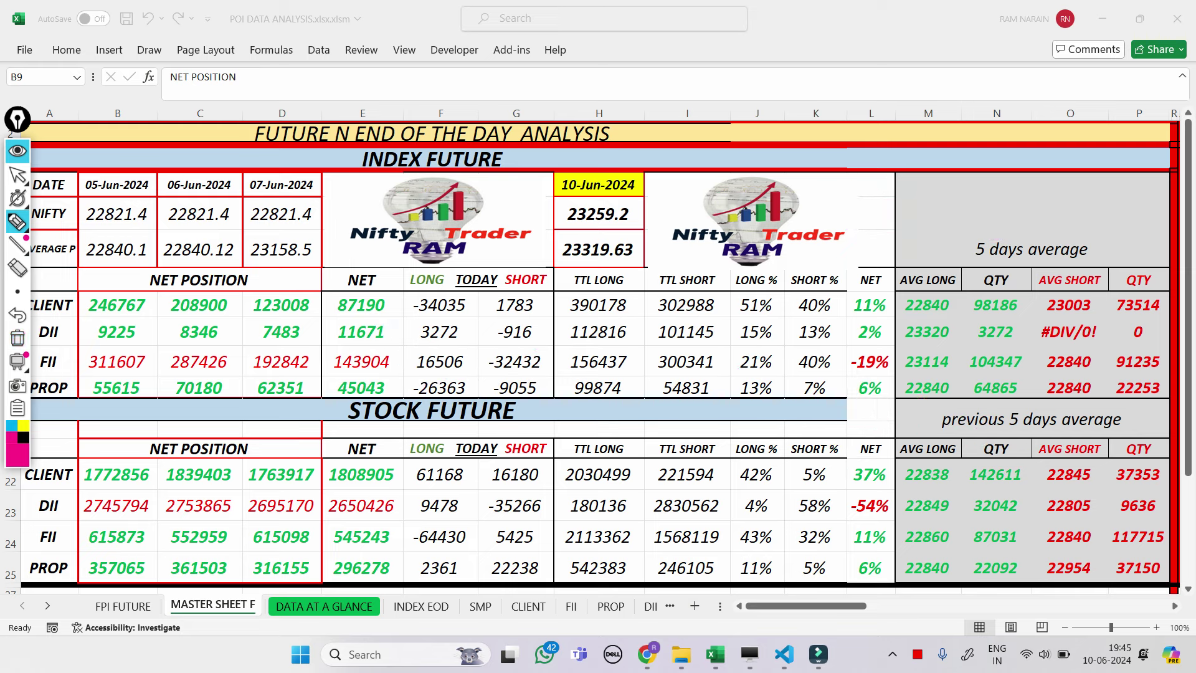
# Circle the Prop today's long, 07-Jun-2024 net position and current net in Index Future, then erase the marks and leave pen mode.
pyautogui.moveTo(413, 387)
pyautogui.mouseDown()
pyautogui.moveTo(449, 373)
pyautogui.moveTo(464, 406)
pyautogui.moveTo(416, 405)
pyautogui.moveTo(418, 392)
pyautogui.moveTo(449, 396)
pyautogui.mouseUp()
pyautogui.moveTo(250, 386)
pyautogui.mouseDown()
pyautogui.moveTo(260, 375)
pyautogui.moveTo(267, 404)
pyautogui.mouseUp()
pyautogui.moveTo(339, 374)
pyautogui.mouseDown()
pyautogui.moveTo(381, 404)
pyautogui.moveTo(305, 361)
pyautogui.mouseUp()
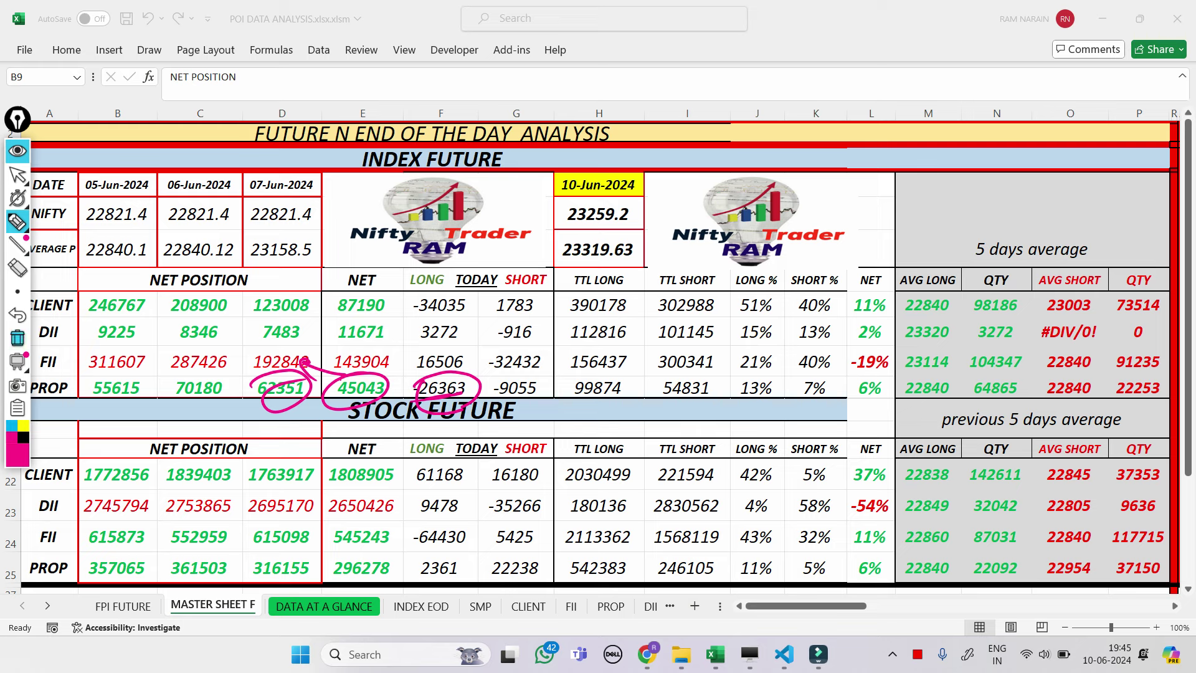
pyautogui.click(18, 337)
pyautogui.click(18, 175)
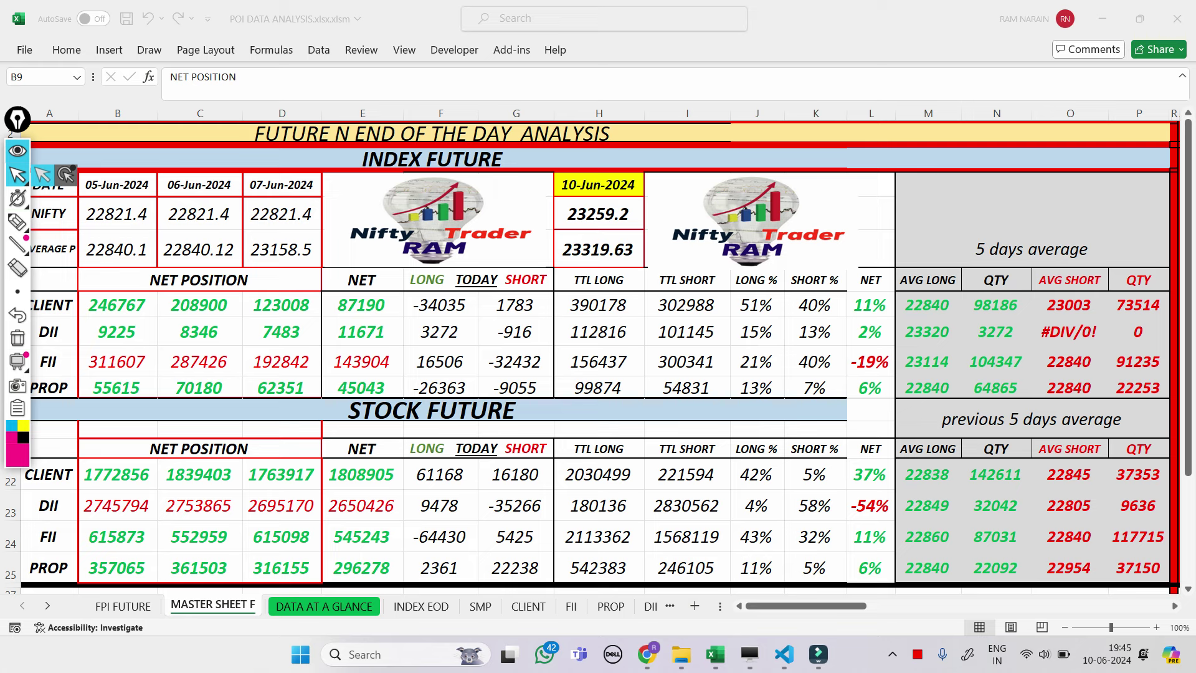
# Circle the net percentages of Client, DII and FII in the Stock Future table with the pen.
pyautogui.click(17, 221)
pyautogui.moveTo(18, 244)
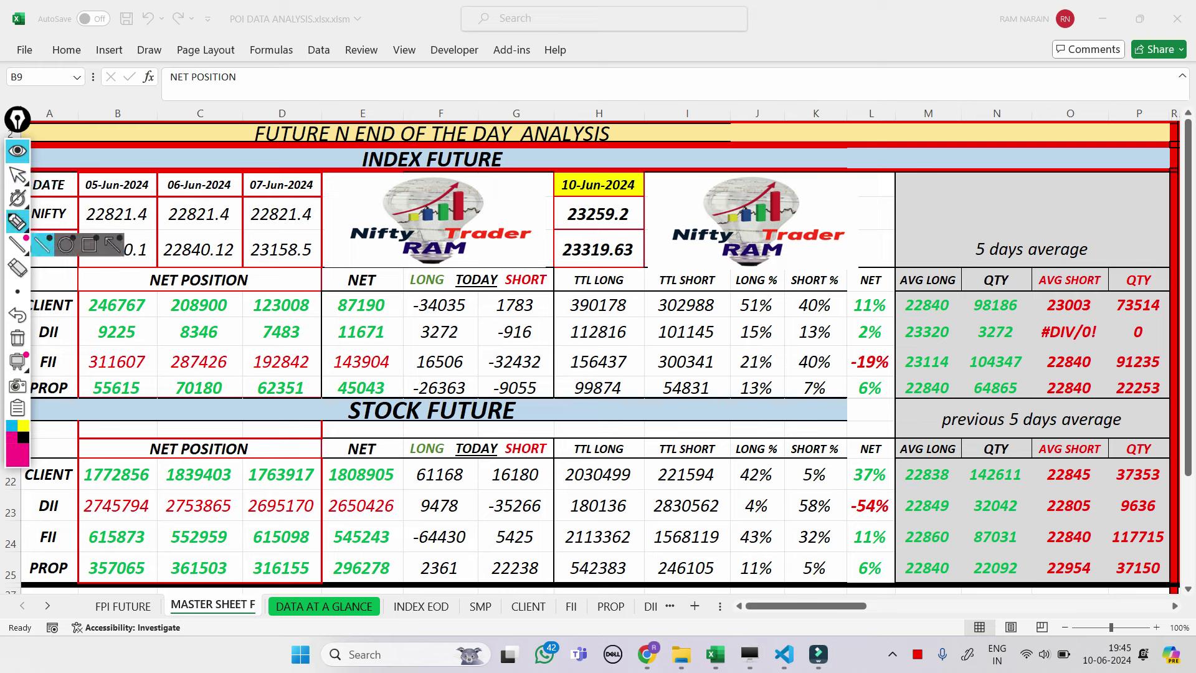
pyautogui.moveTo(844, 466)
pyautogui.mouseDown()
pyautogui.moveTo(896, 469)
pyautogui.moveTo(835, 475)
pyautogui.moveTo(822, 446)
pyautogui.mouseUp()
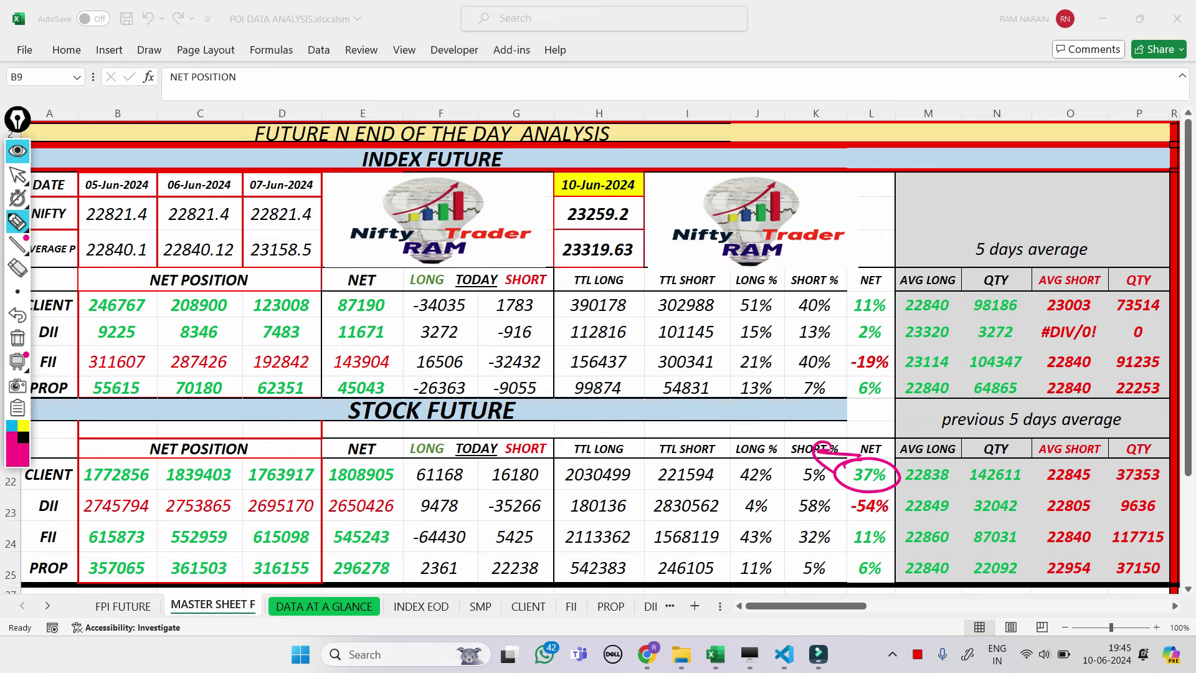
pyautogui.moveTo(850, 498)
pyautogui.mouseDown()
pyautogui.moveTo(867, 494)
pyautogui.moveTo(862, 528)
pyautogui.moveTo(845, 500)
pyautogui.moveTo(847, 517)
pyautogui.moveTo(897, 530)
pyautogui.moveTo(849, 540)
pyautogui.moveTo(834, 523)
pyautogui.moveTo(850, 535)
pyautogui.mouseUp()
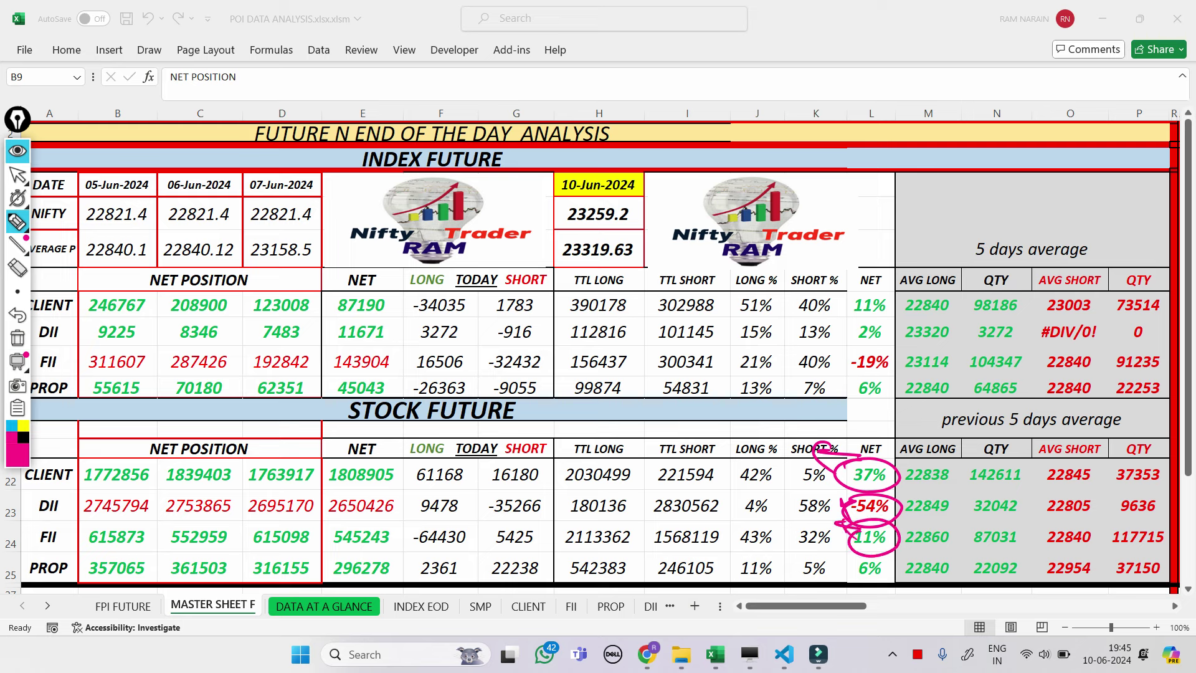
# Circle FII today's long in Stock Future, draw an arrow to today's short, then erase all marks and leave pen mode.
pyautogui.moveTo(412, 525)
pyautogui.mouseDown()
pyautogui.moveTo(480, 527)
pyautogui.moveTo(412, 534)
pyautogui.moveTo(439, 528)
pyautogui.mouseUp()
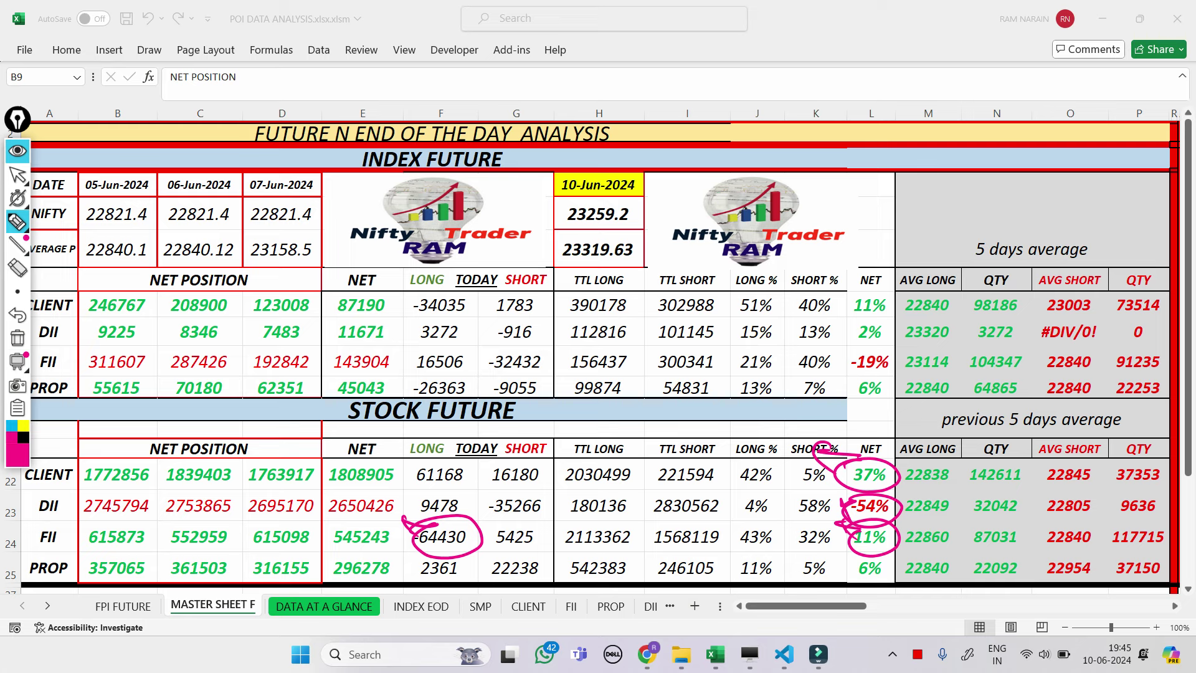
pyautogui.moveTo(482, 538); pyautogui.dragTo(506, 555)
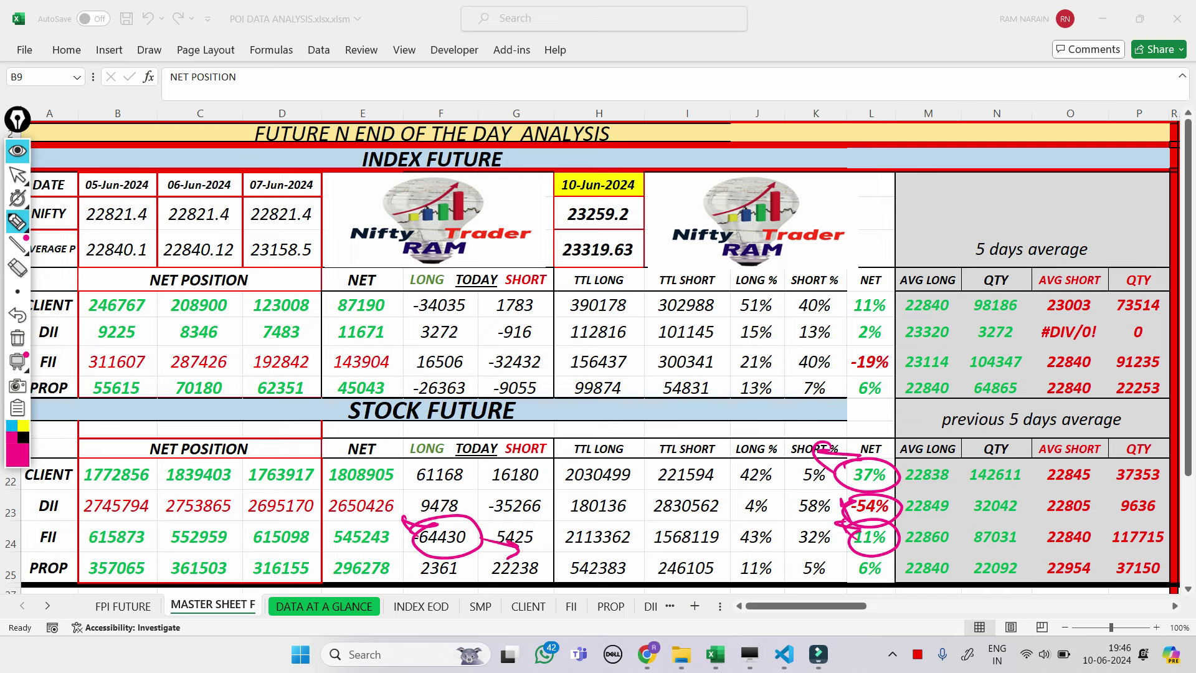
pyautogui.moveTo(880, 552)
pyautogui.mouseDown()
pyautogui.moveTo(872, 585)
pyautogui.moveTo(838, 557)
pyautogui.mouseUp()
pyautogui.click(17, 337)
pyautogui.click(17, 175)
pyautogui.moveTo(17, 198)
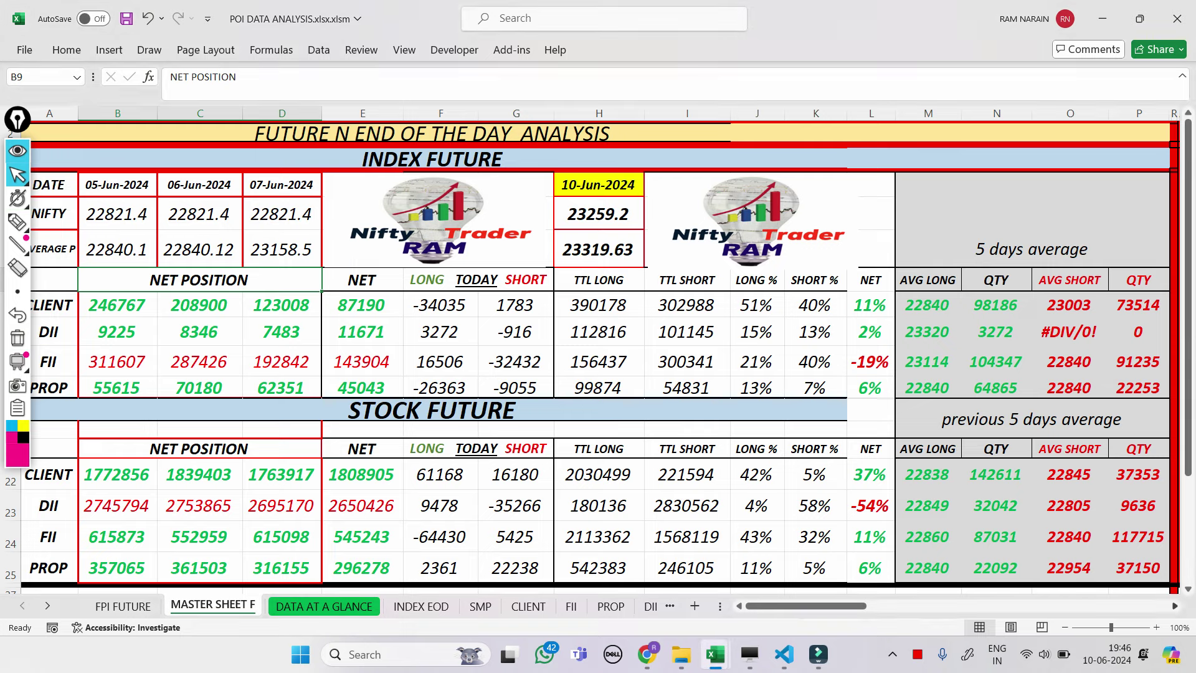
# In the option analysis, circle Client's call buy with the pen and handwrite an underlined "Call Buy" note beneath the Index Call Position table.
pyautogui.hscroll(10, 602, 357)
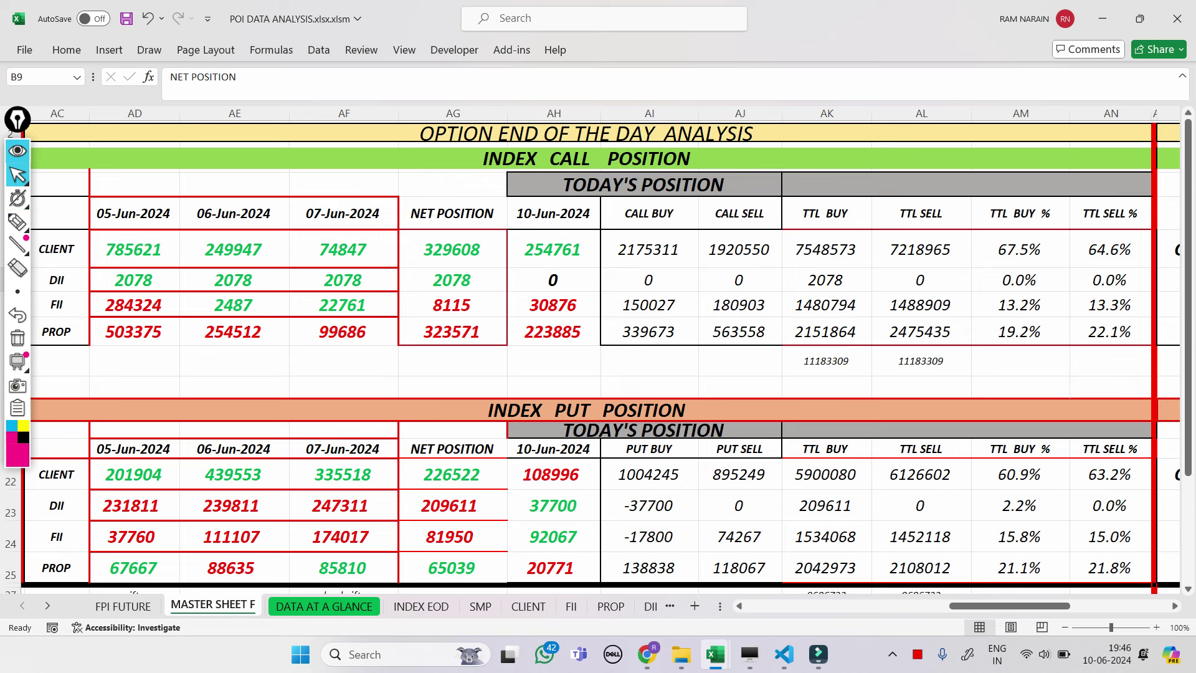
pyautogui.click(17, 221)
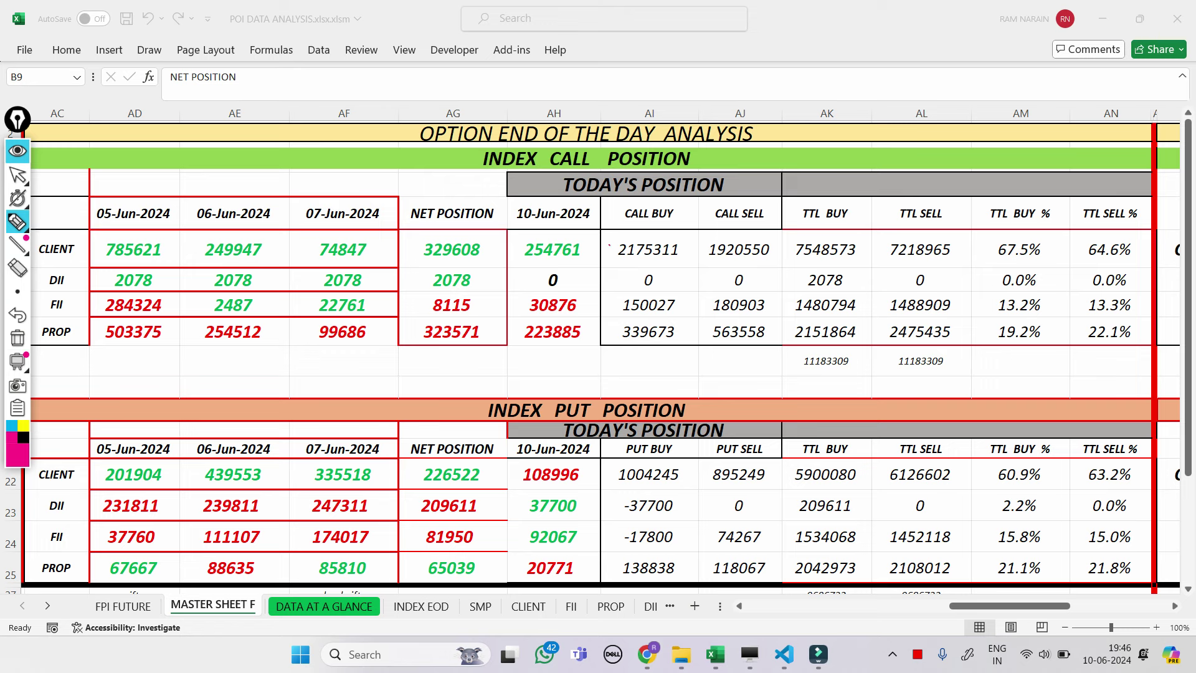
pyautogui.moveTo(607, 246)
pyautogui.mouseDown()
pyautogui.moveTo(687, 234)
pyautogui.moveTo(672, 266)
pyautogui.moveTo(608, 249)
pyautogui.moveTo(614, 272)
pyautogui.mouseUp()
pyautogui.moveTo(152, 354); pyautogui.dragTo(153, 372)
pyautogui.moveTo(157, 362); pyautogui.dragTo(182, 373)
pyautogui.moveTo(195, 354)
pyautogui.mouseDown()
pyautogui.moveTo(196, 373)
pyautogui.moveTo(248, 378)
pyautogui.mouseUp()
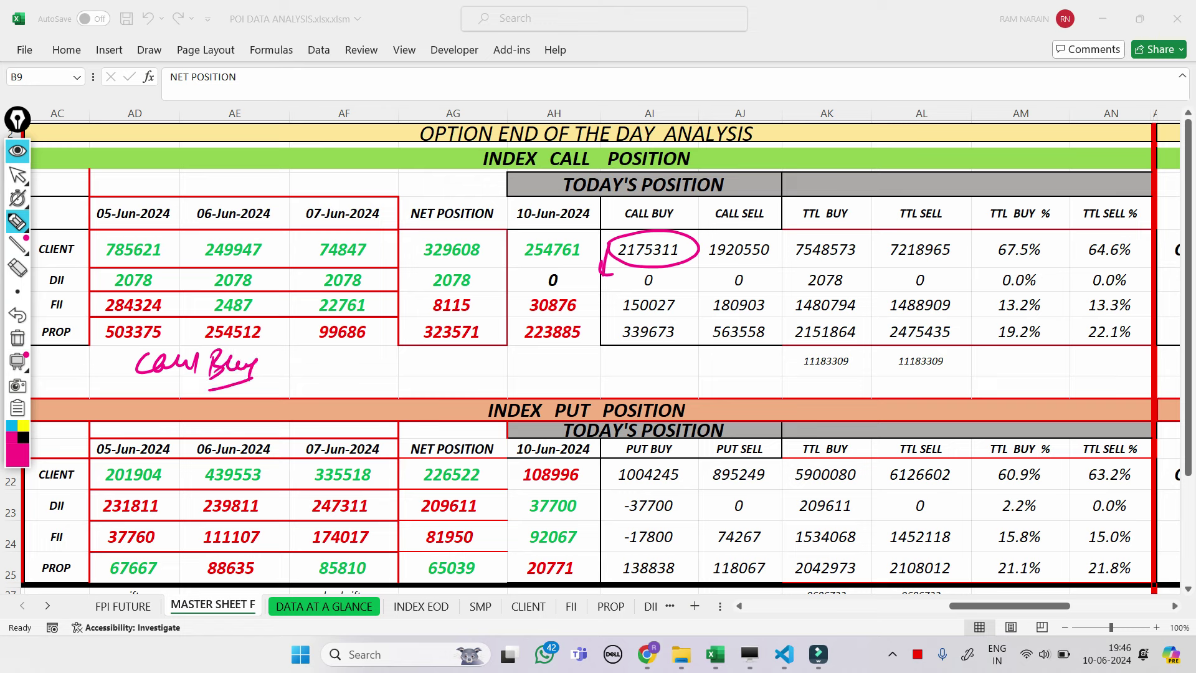
# Circle Client's call and put net positions, underline call buy, and mark its call sell plus the 10-Jun-2024 and 07-Jun-2024 call positions.
pyautogui.moveTo(445, 230); pyautogui.dragTo(461, 228)
pyautogui.moveTo(481, 463)
pyautogui.mouseDown()
pyautogui.moveTo(431, 498)
pyautogui.moveTo(488, 479)
pyautogui.mouseUp()
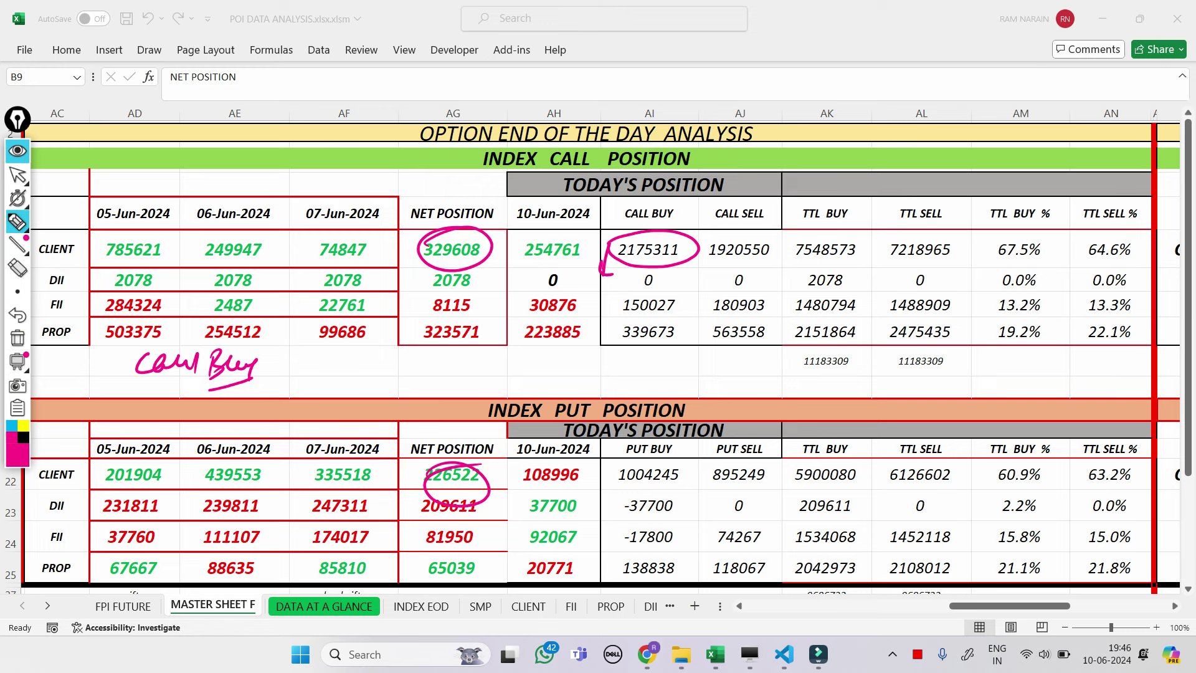
pyautogui.moveTo(684, 261)
pyautogui.mouseDown()
pyautogui.moveTo(613, 266)
pyautogui.moveTo(691, 255)
pyautogui.moveTo(610, 272)
pyautogui.mouseUp()
pyautogui.moveTo(710, 235)
pyautogui.mouseDown()
pyautogui.moveTo(747, 230)
pyautogui.moveTo(710, 234)
pyautogui.mouseUp()
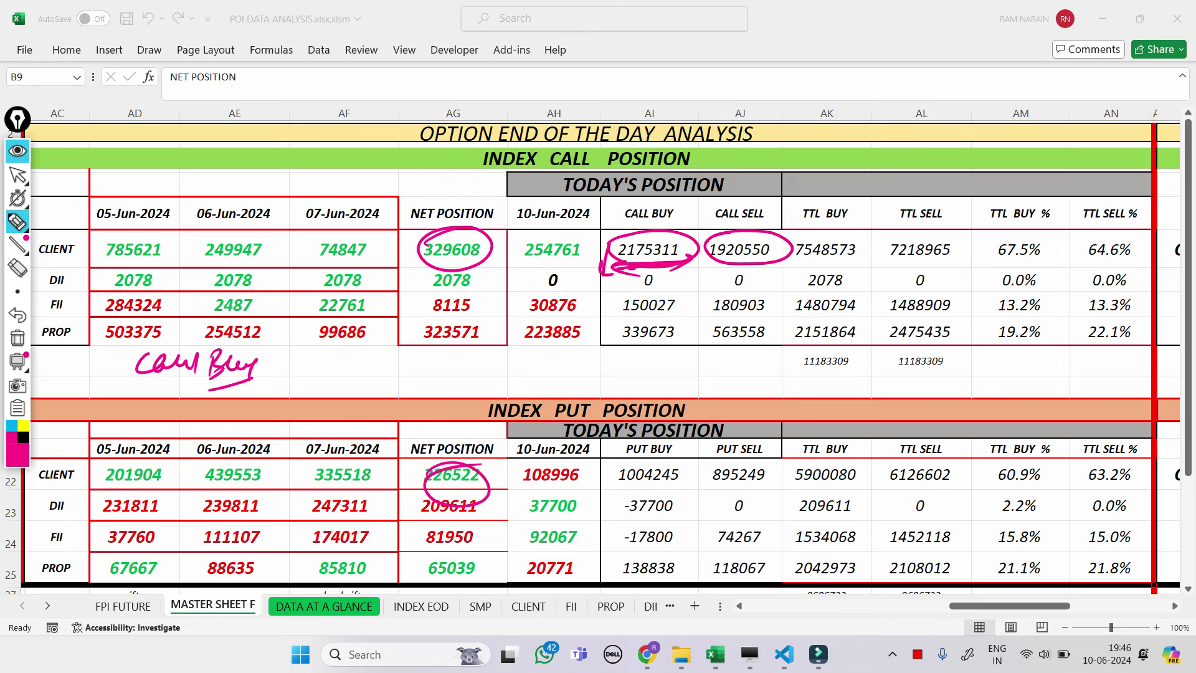
pyautogui.moveTo(523, 263)
pyautogui.mouseDown()
pyautogui.moveTo(601, 262)
pyautogui.moveTo(595, 243)
pyautogui.moveTo(520, 244)
pyautogui.moveTo(527, 264)
pyautogui.mouseUp()
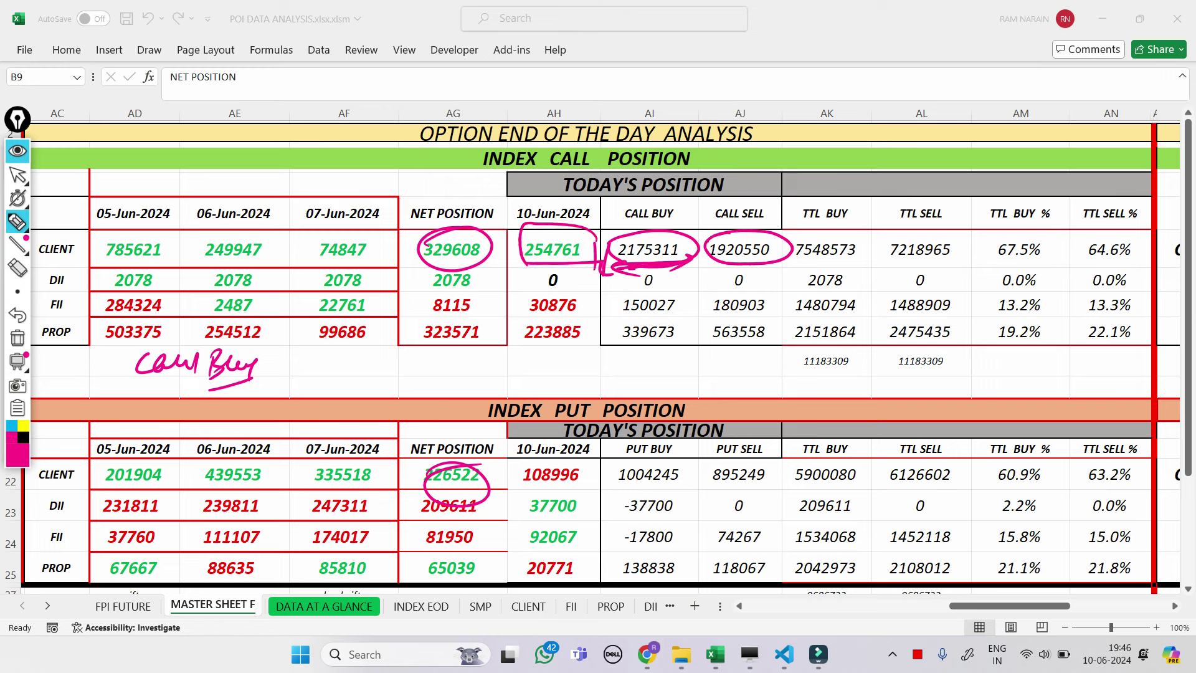
pyautogui.moveTo(315, 240)
pyautogui.mouseDown()
pyautogui.moveTo(392, 241)
pyautogui.moveTo(313, 235)
pyautogui.mouseUp()
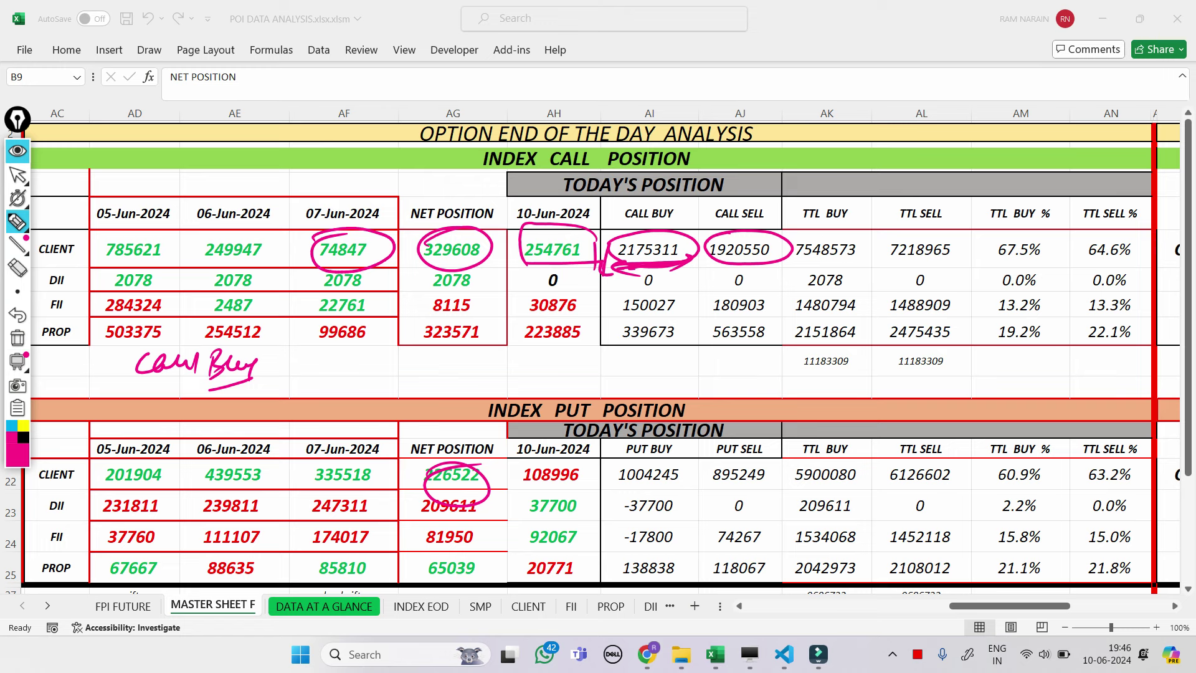
# Replace all pen marks with a single underlined "Bearish" note beneath the Index Call Position table.
pyautogui.moveTo(427, 238); pyautogui.dragTo(423, 279)
pyautogui.moveTo(292, 351)
pyautogui.mouseDown()
pyautogui.moveTo(303, 379)
pyautogui.moveTo(385, 349)
pyautogui.moveTo(399, 361)
pyautogui.mouseUp()
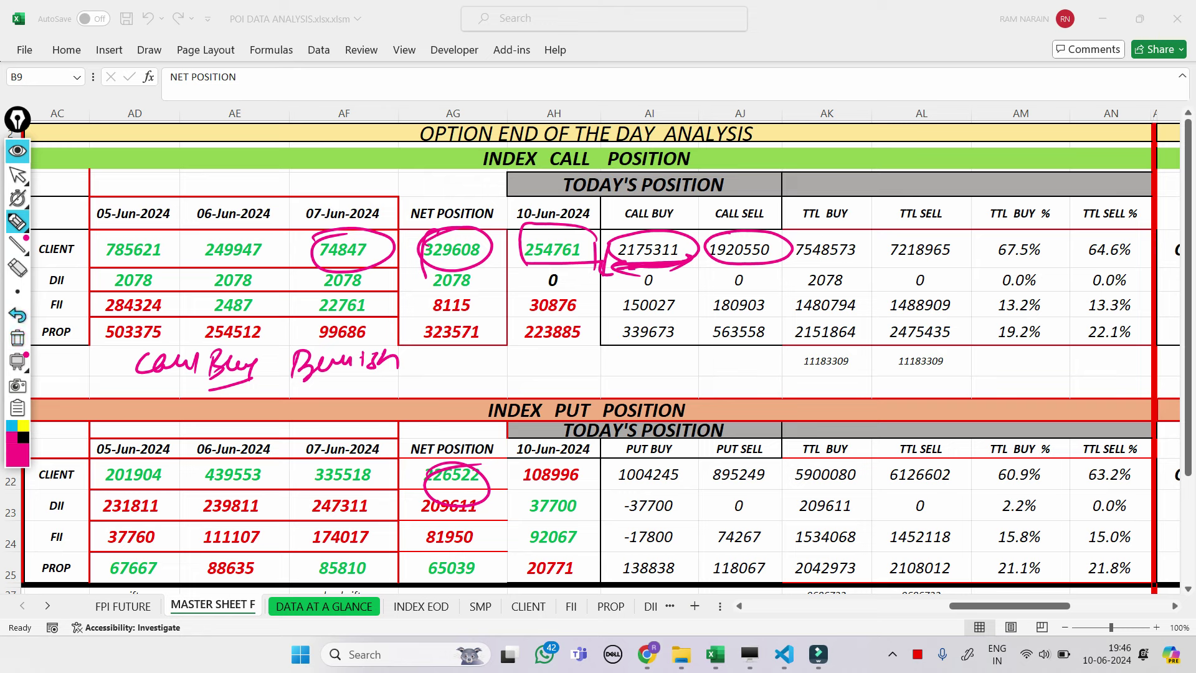
pyautogui.click(17, 315)
pyautogui.moveTo(17, 360)
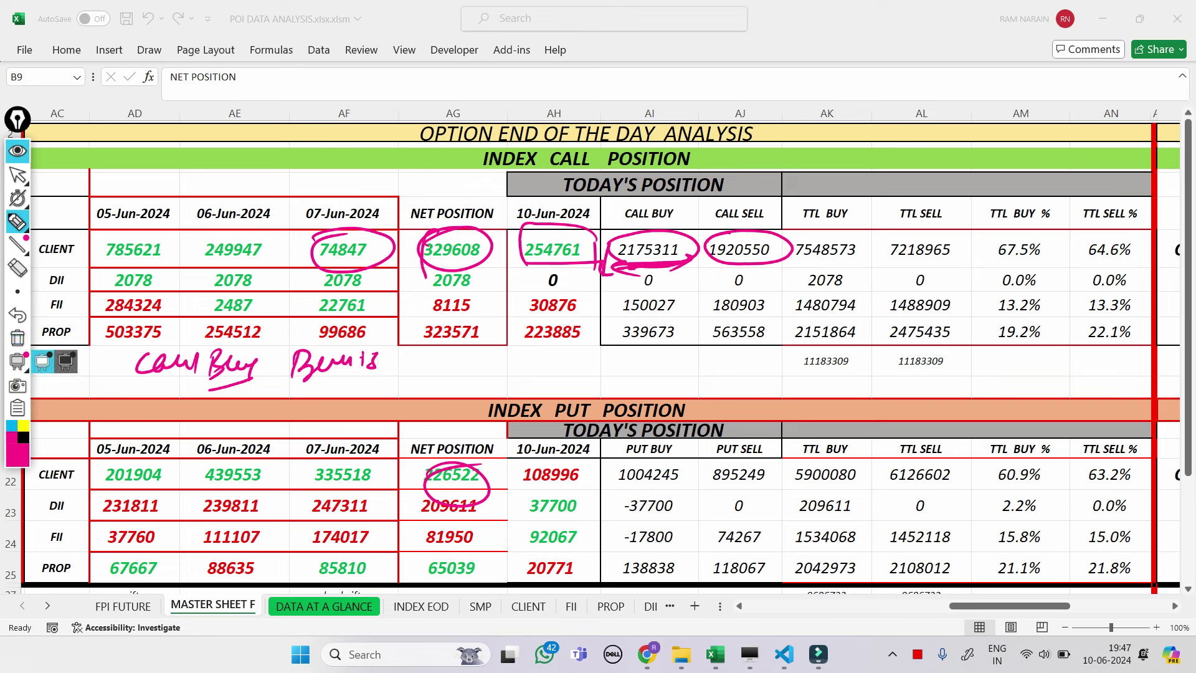
pyautogui.click(17, 337)
pyautogui.moveTo(145, 343)
pyautogui.mouseDown()
pyautogui.moveTo(141, 369)
pyautogui.moveTo(152, 372)
pyautogui.moveTo(200, 348)
pyautogui.moveTo(231, 360)
pyautogui.mouseUp()
pyautogui.moveTo(153, 391); pyautogui.dragTo(231, 372)
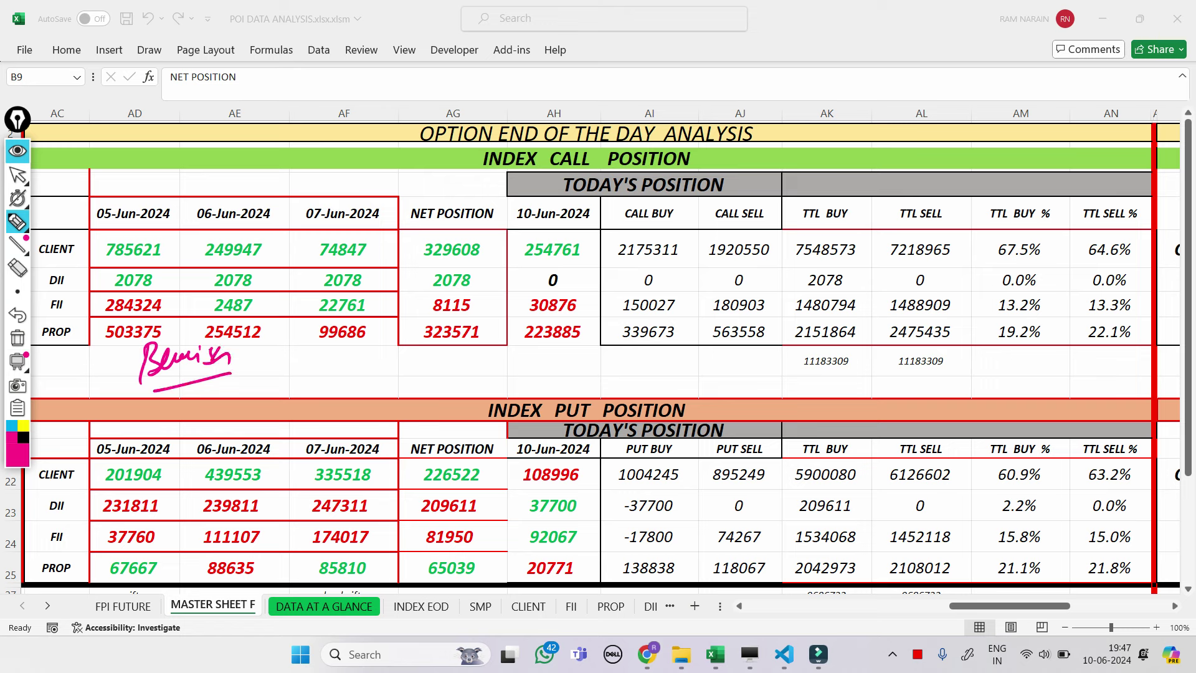
# Circle Client's put buy and put sell, box its 10-Jun-2024 put position, and draw an arrow from the box.
pyautogui.moveTo(621, 462)
pyautogui.mouseDown()
pyautogui.moveTo(693, 466)
pyautogui.moveTo(615, 490)
pyautogui.moveTo(634, 459)
pyautogui.mouseUp()
pyautogui.moveTo(710, 467)
pyautogui.mouseDown()
pyautogui.moveTo(767, 462)
pyautogui.moveTo(707, 492)
pyautogui.moveTo(732, 460)
pyautogui.mouseUp()
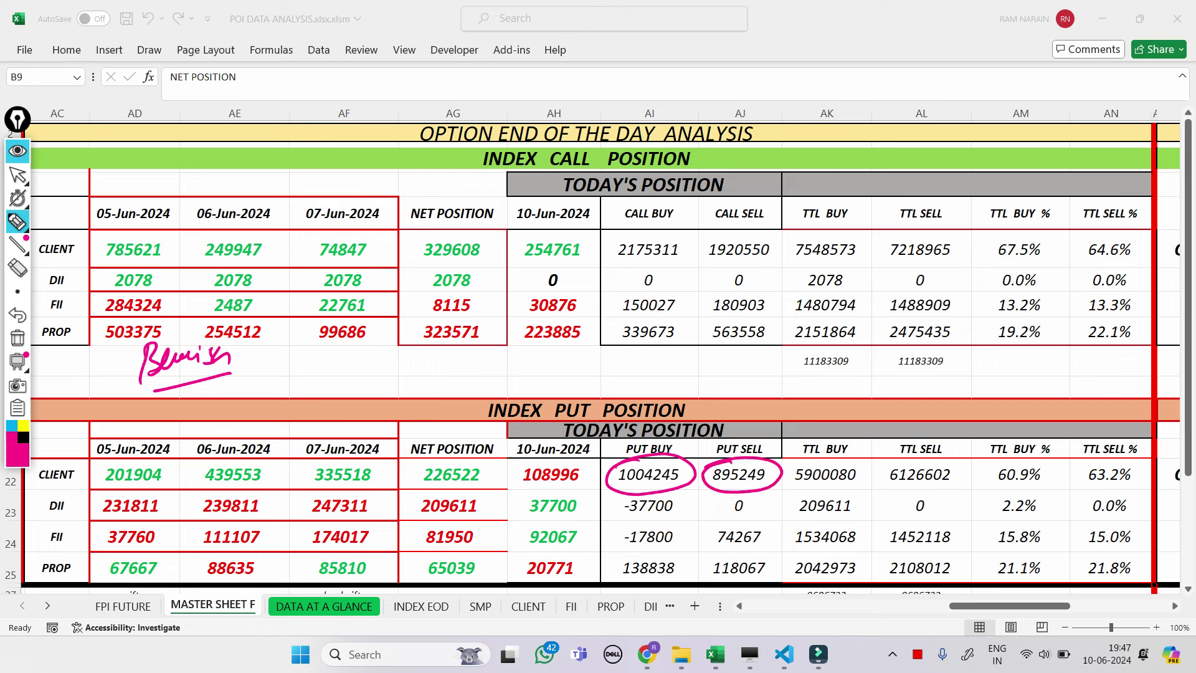
pyautogui.moveTo(522, 488)
pyautogui.mouseDown()
pyautogui.moveTo(600, 473)
pyautogui.moveTo(518, 461)
pyautogui.moveTo(520, 487)
pyautogui.mouseUp()
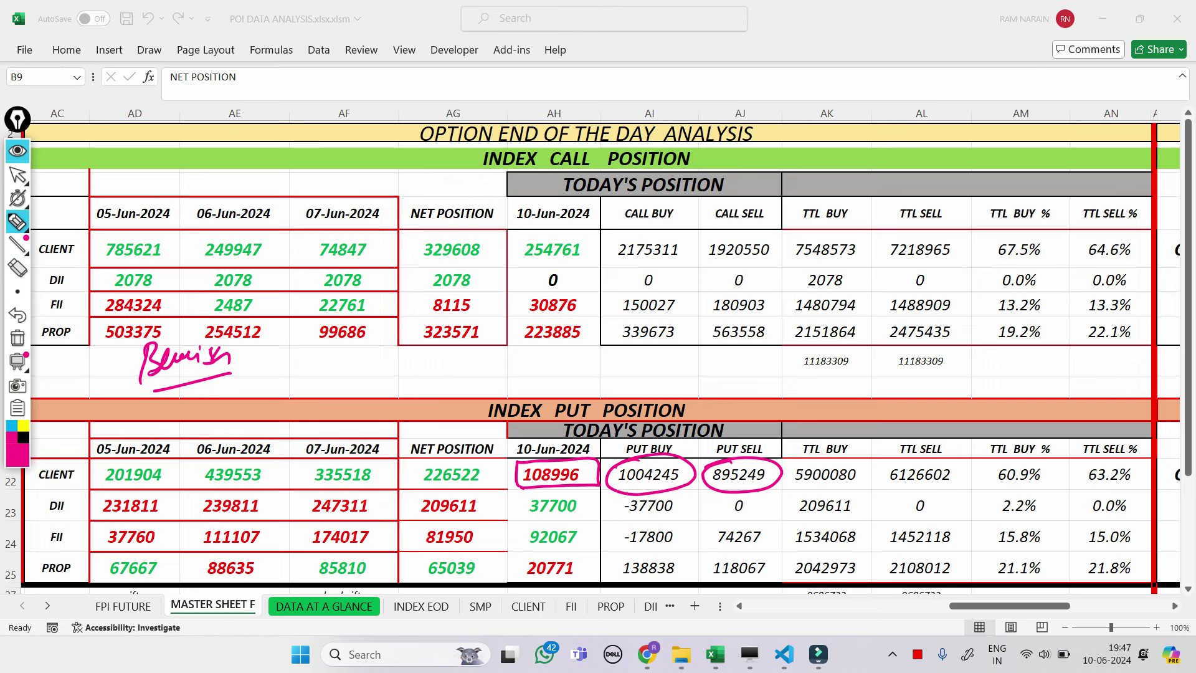
pyautogui.moveTo(596, 487); pyautogui.dragTo(627, 516)
pyautogui.moveTo(615, 506); pyautogui.dragTo(618, 520)
# Circle Client's 10-Jun-2024 call position, draw arrows at it and the matching put position, then erase all marks.
pyautogui.moveTo(512, 246)
pyautogui.mouseDown()
pyautogui.moveTo(583, 236)
pyautogui.moveTo(517, 268)
pyautogui.moveTo(527, 239)
pyautogui.moveTo(490, 269)
pyautogui.mouseUp()
pyautogui.moveTo(490, 268); pyautogui.dragTo(511, 274)
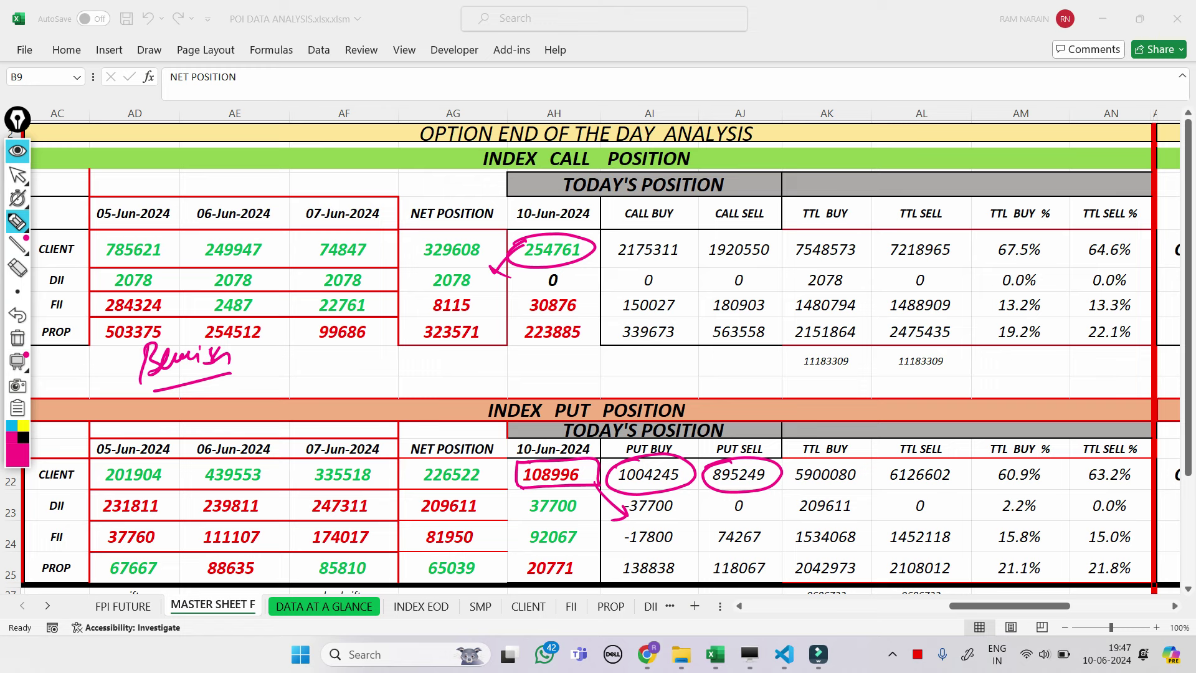
pyautogui.moveTo(498, 437); pyautogui.dragTo(535, 468)
pyautogui.moveTo(506, 252); pyautogui.dragTo(481, 278)
pyautogui.moveTo(481, 267); pyautogui.dragTo(511, 291)
pyautogui.moveTo(518, 242); pyautogui.dragTo(492, 267)
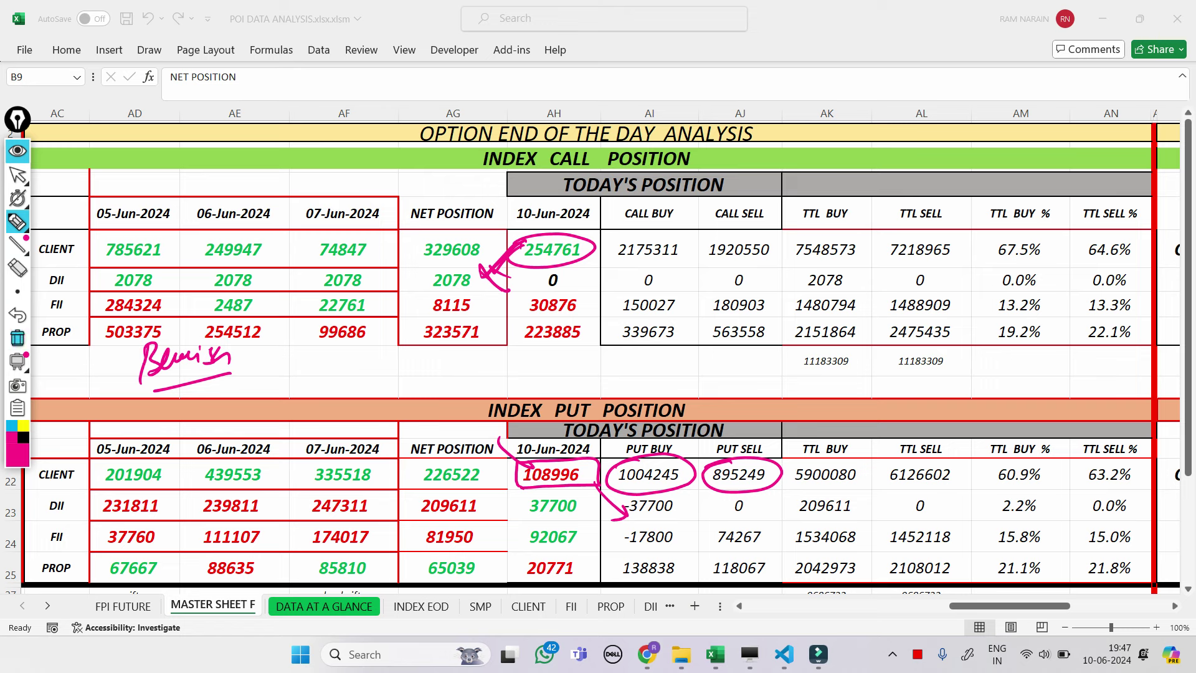
pyautogui.click(18, 337)
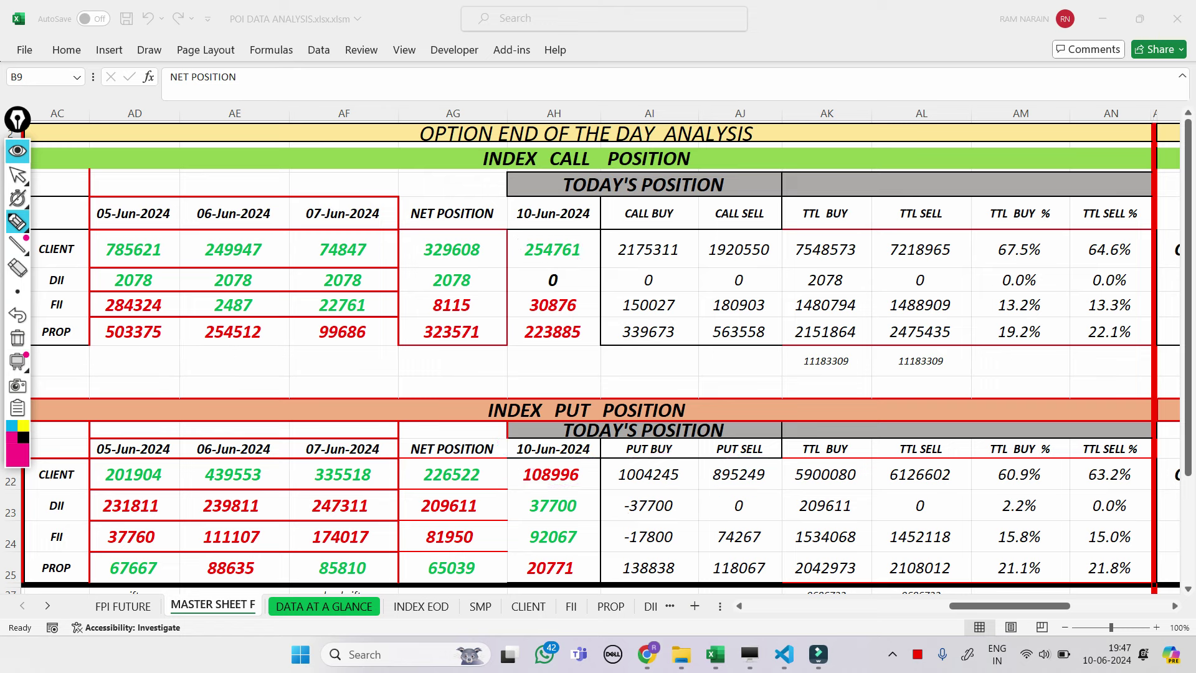
# Circle FII's call sell and put sell, handwrite two underlined notes joined by an arrow beneath the call table, then erase all marks.
pyautogui.moveTo(703, 303)
pyautogui.mouseDown()
pyautogui.moveTo(738, 286)
pyautogui.moveTo(769, 316)
pyautogui.moveTo(703, 292)
pyautogui.moveTo(723, 288)
pyautogui.mouseUp()
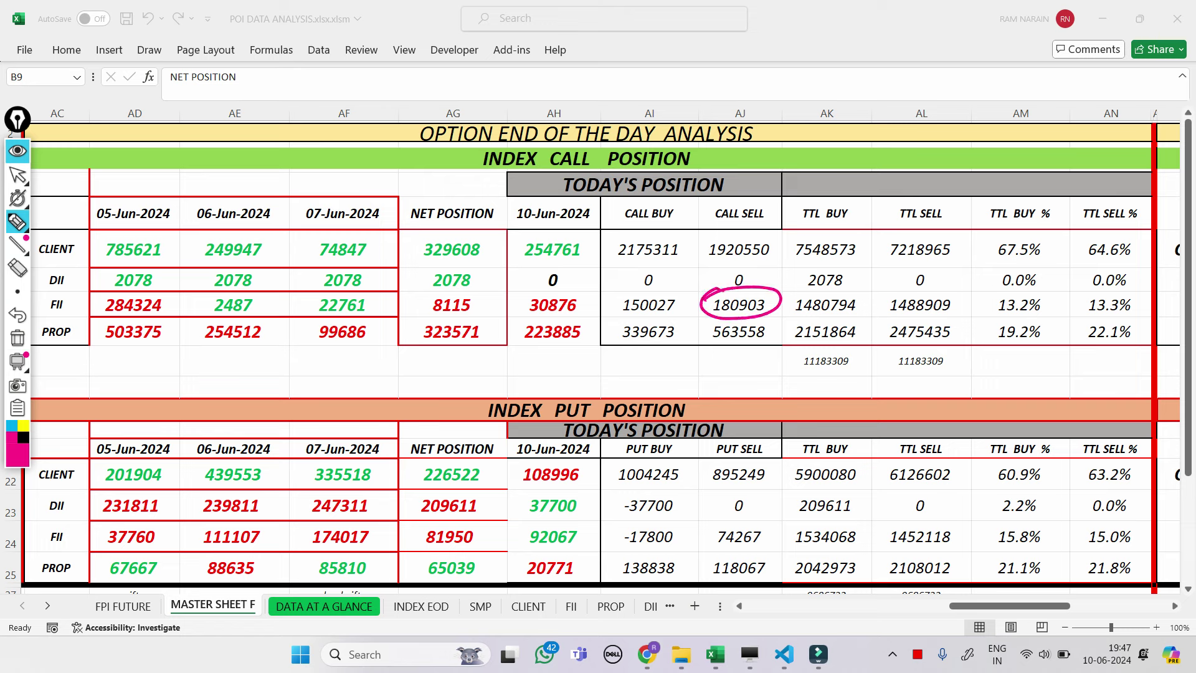
pyautogui.moveTo(710, 518)
pyautogui.mouseDown()
pyautogui.moveTo(776, 542)
pyautogui.moveTo(723, 516)
pyautogui.mouseUp()
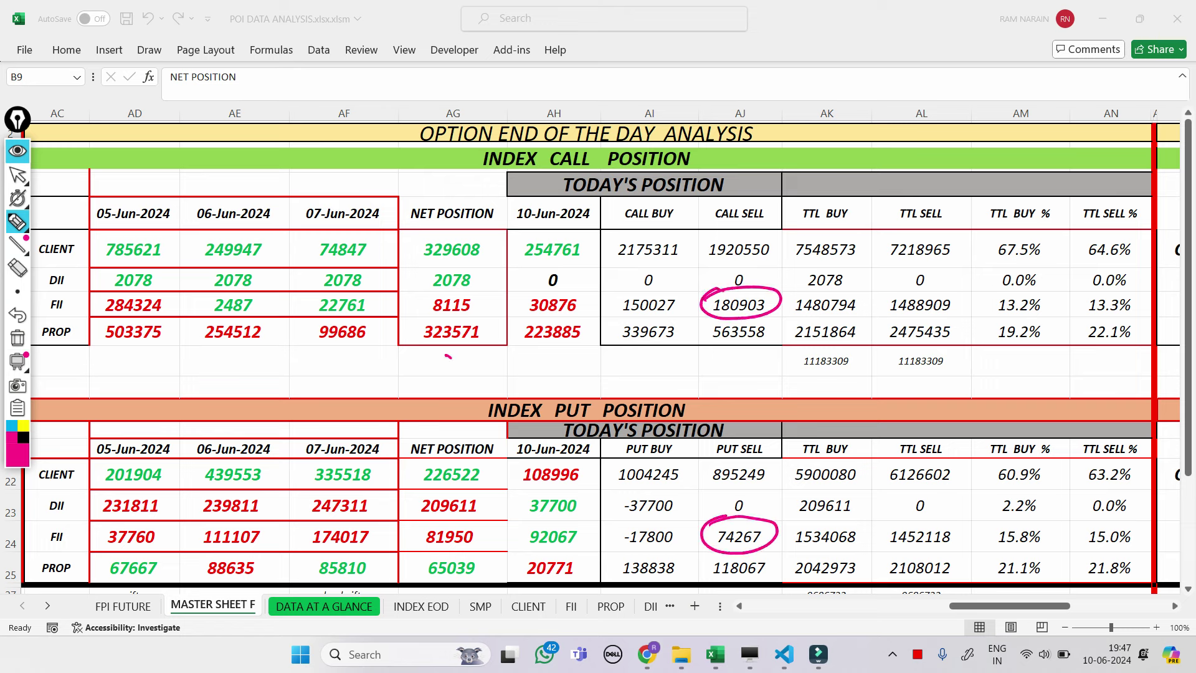
pyautogui.moveTo(446, 356)
pyautogui.mouseDown()
pyautogui.moveTo(481, 385)
pyautogui.moveTo(464, 394)
pyautogui.mouseUp()
pyautogui.moveTo(337, 349)
pyautogui.mouseDown()
pyautogui.moveTo(327, 379)
pyautogui.moveTo(395, 355)
pyautogui.mouseUp()
pyautogui.moveTo(410, 372); pyautogui.dragTo(342, 399)
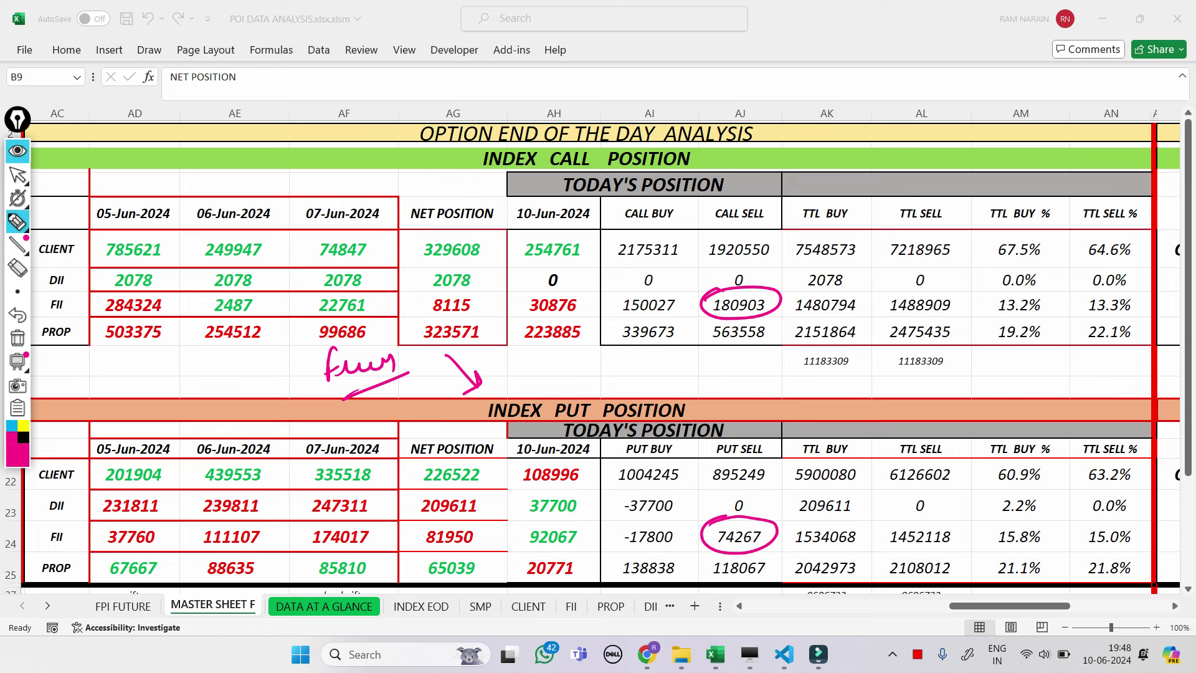
pyautogui.moveTo(547, 349)
pyautogui.mouseDown()
pyautogui.moveTo(533, 377)
pyautogui.moveTo(589, 363)
pyautogui.moveTo(611, 375)
pyautogui.mouseUp()
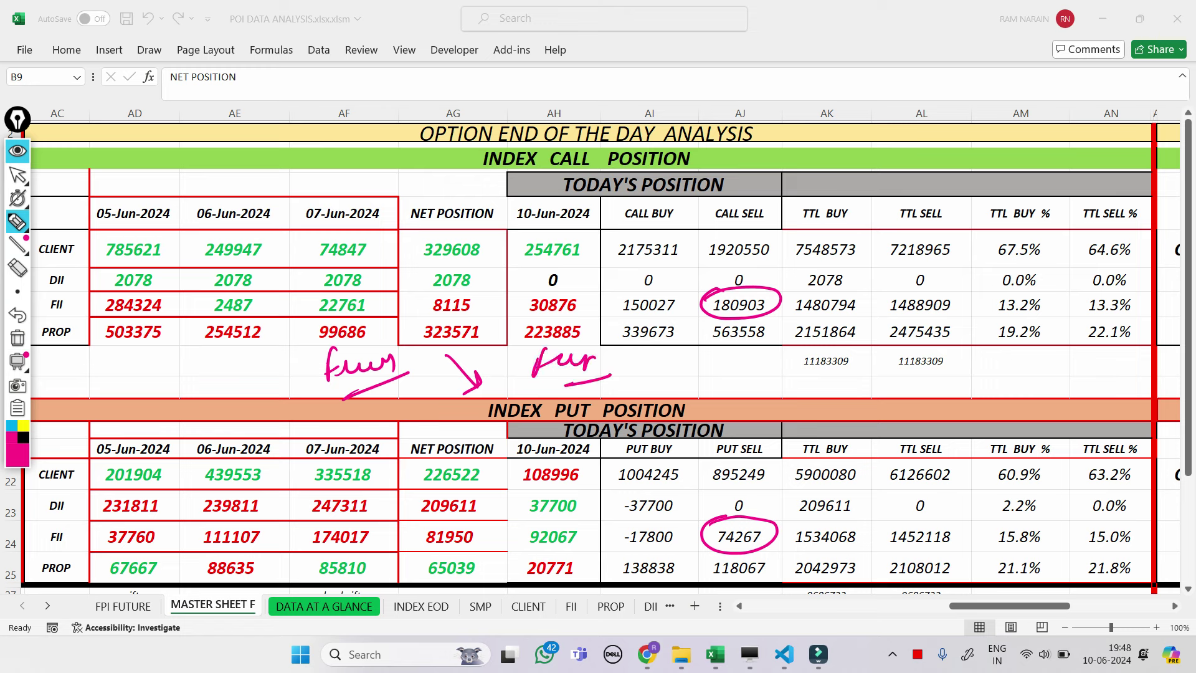
pyautogui.click(17, 337)
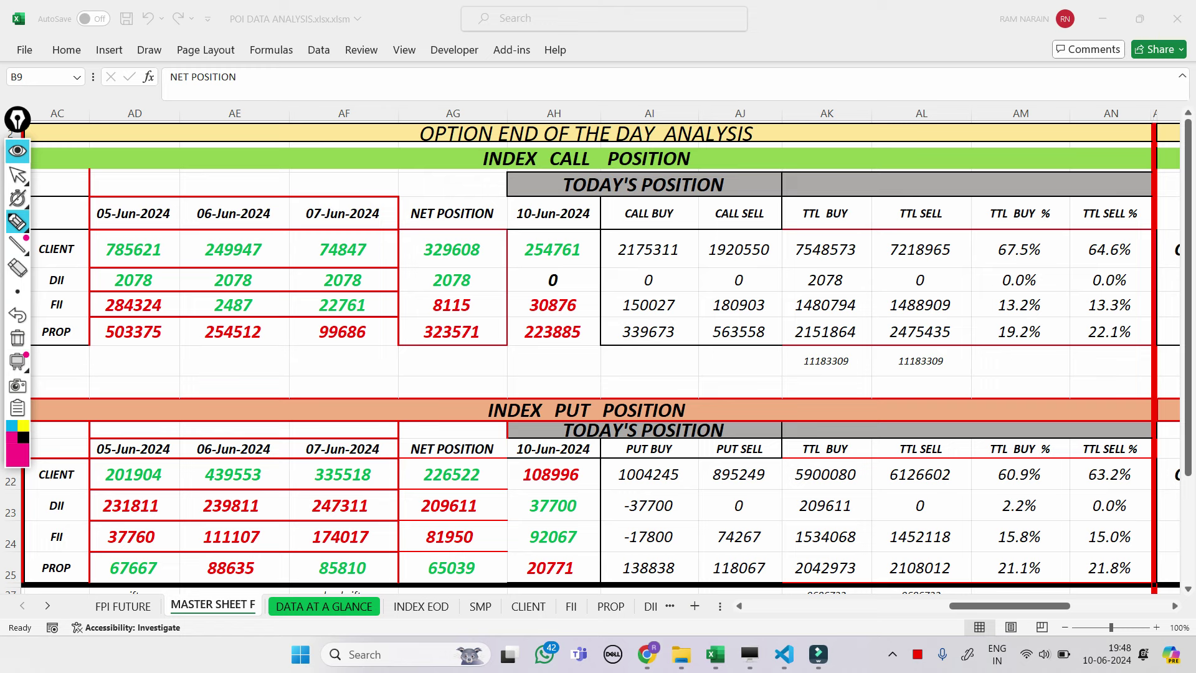
# Circle Prop's call sell and handwrite an underlined note beneath the 07-Jun-2024 column of the call table.
pyautogui.moveTo(707, 330)
pyautogui.mouseDown()
pyautogui.moveTo(772, 342)
pyautogui.moveTo(728, 322)
pyautogui.mouseUp()
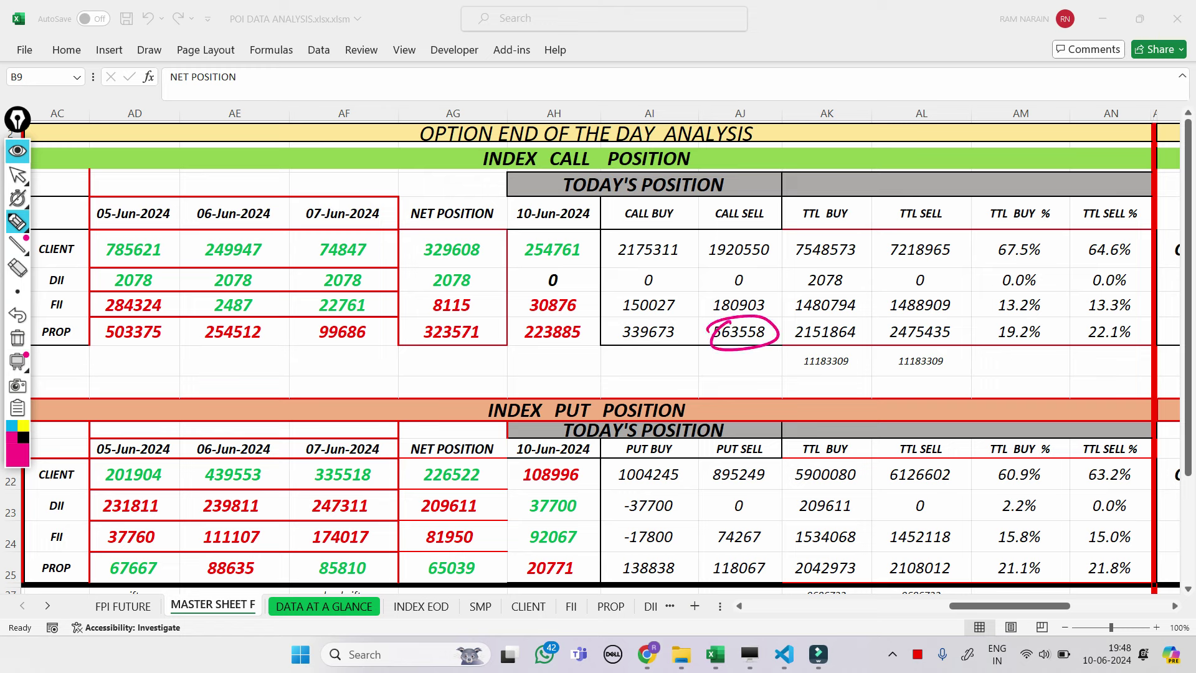
pyautogui.moveTo(305, 364)
pyautogui.mouseDown()
pyautogui.moveTo(290, 374)
pyautogui.moveTo(346, 364)
pyautogui.mouseUp()
pyautogui.moveTo(350, 356)
pyautogui.mouseDown()
pyautogui.moveTo(351, 380)
pyautogui.moveTo(363, 380)
pyautogui.mouseUp()
pyautogui.moveTo(315, 396); pyautogui.dragTo(364, 378)
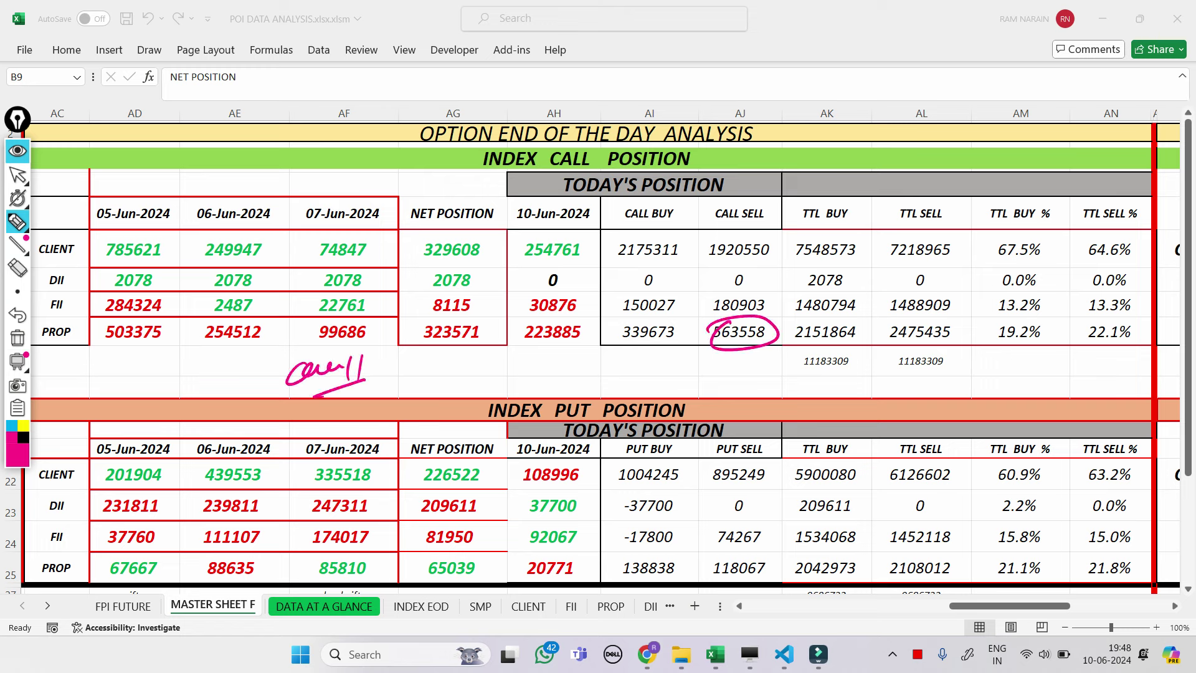
# Circle Prop's put buy and put sell, box its 10-Jun-2024 put position, add a second note, then erase all marks and leave pen mode.
pyautogui.moveTo(623, 558)
pyautogui.mouseDown()
pyautogui.moveTo(682, 577)
pyautogui.moveTo(651, 553)
pyautogui.moveTo(721, 552)
pyautogui.moveTo(696, 564)
pyautogui.moveTo(742, 550)
pyautogui.mouseUp()
pyautogui.moveTo(516, 585)
pyautogui.mouseDown()
pyautogui.moveTo(573, 577)
pyautogui.moveTo(520, 585)
pyautogui.mouseUp()
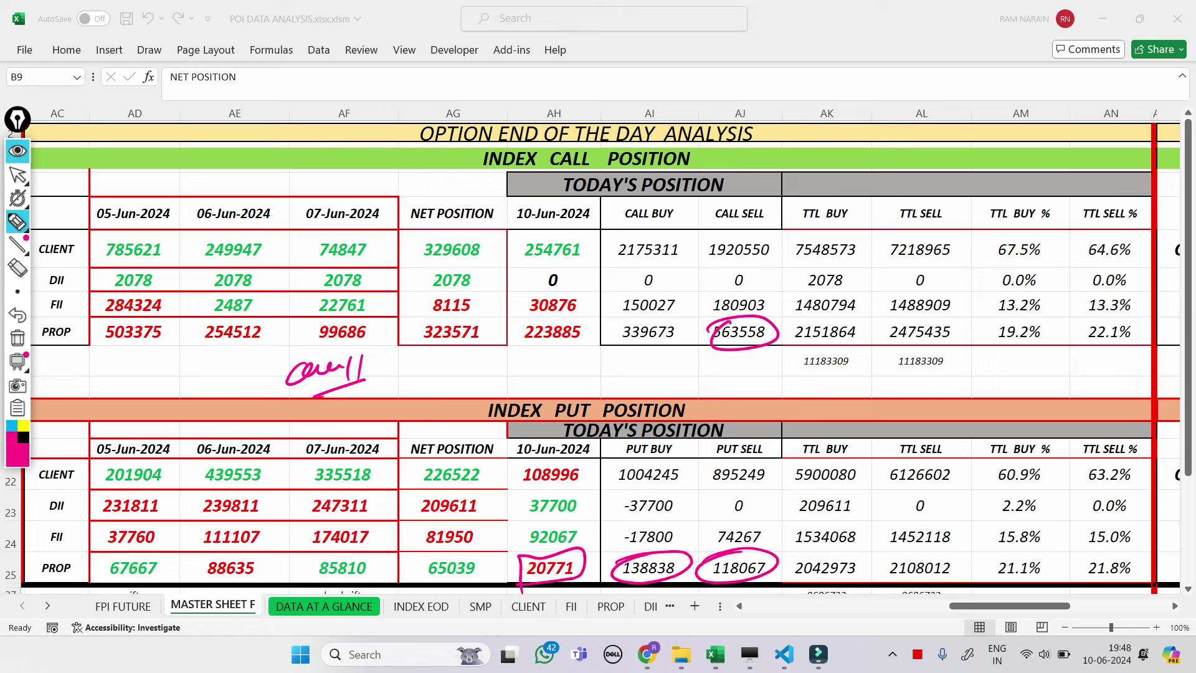
pyautogui.moveTo(403, 362)
pyautogui.mouseDown()
pyautogui.moveTo(401, 393)
pyautogui.moveTo(428, 374)
pyautogui.moveTo(463, 367)
pyautogui.moveTo(417, 395)
pyautogui.moveTo(473, 370)
pyautogui.mouseUp()
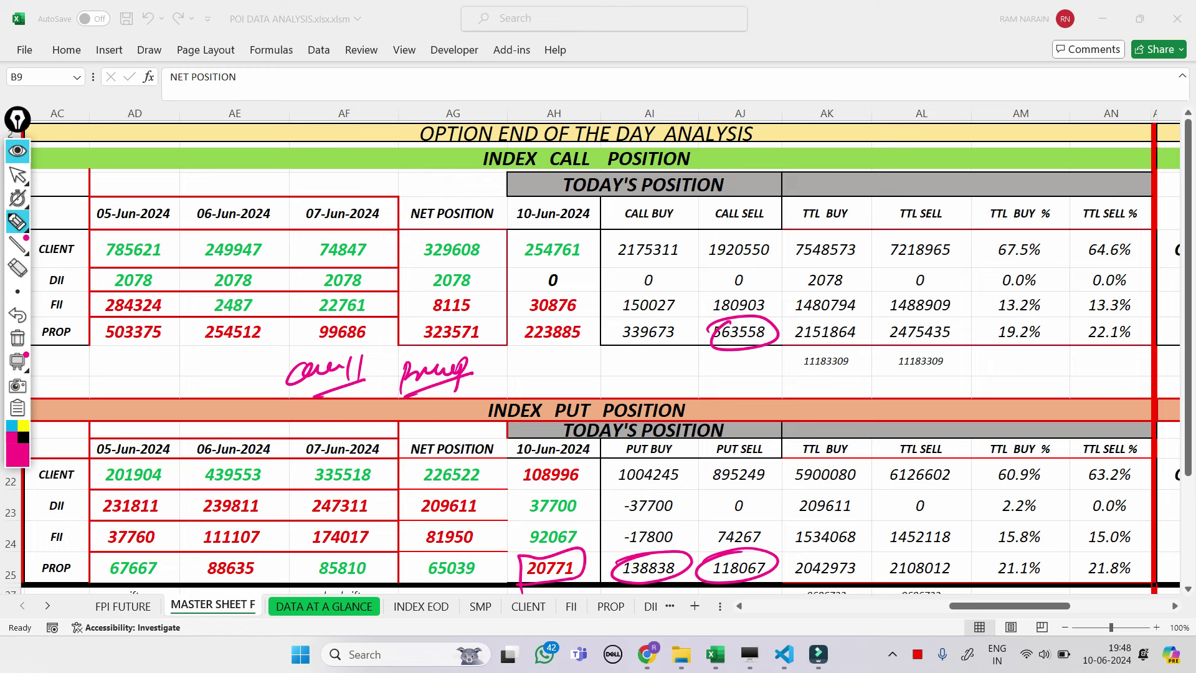
pyautogui.click(17, 337)
pyautogui.click(17, 175)
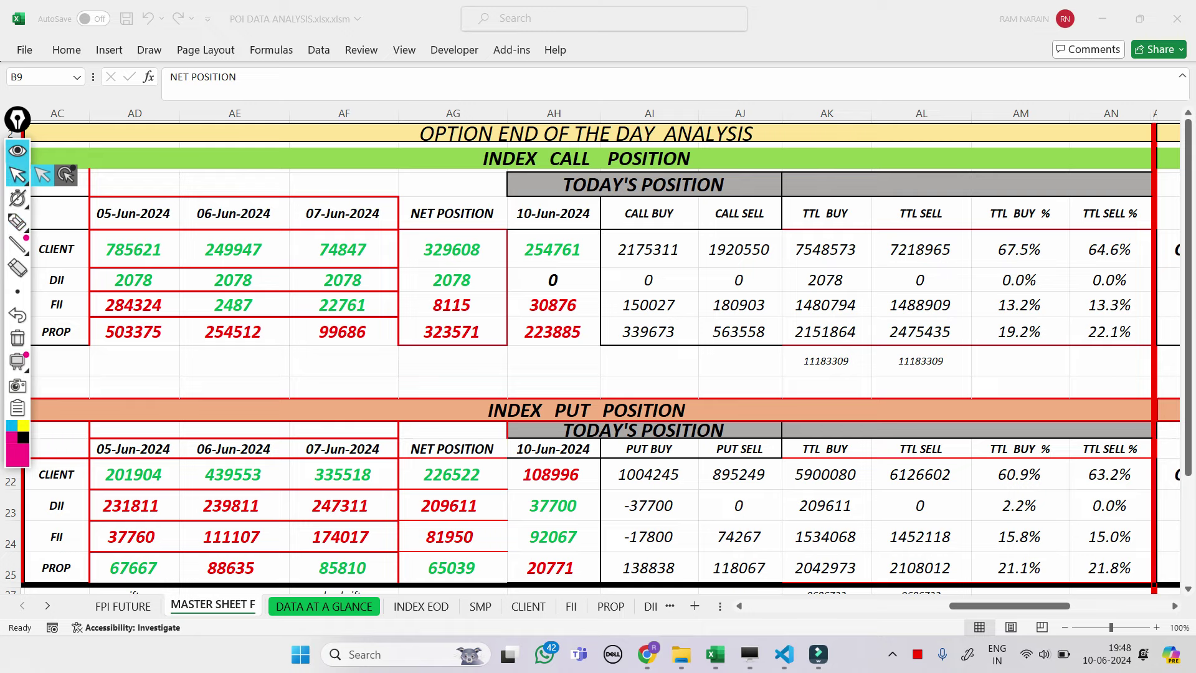
# Switch to the RAM.xlsm workbook, move the annotation toolbar from the Nifty table to beside the Bank Nifty table, and activate the pen.
pyautogui.moveTo(715, 654)
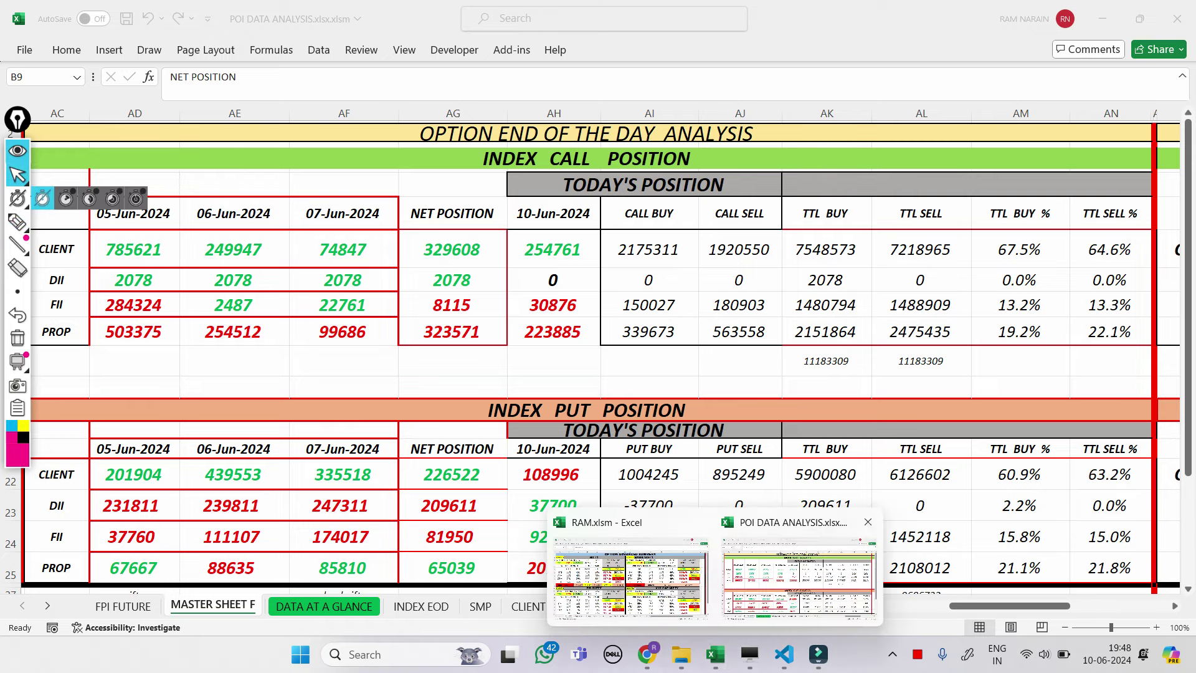
pyautogui.click(630, 576)
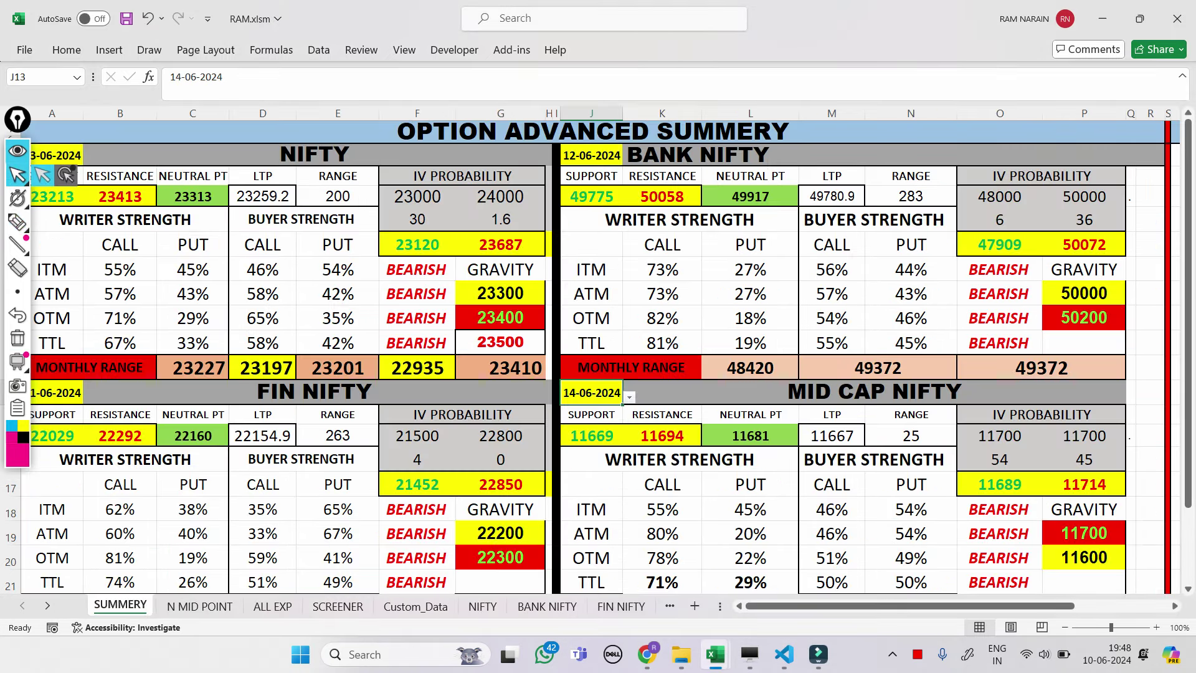
pyautogui.moveTo(17, 119); pyautogui.dragTo(1134, 205)
pyautogui.click(1135, 307)
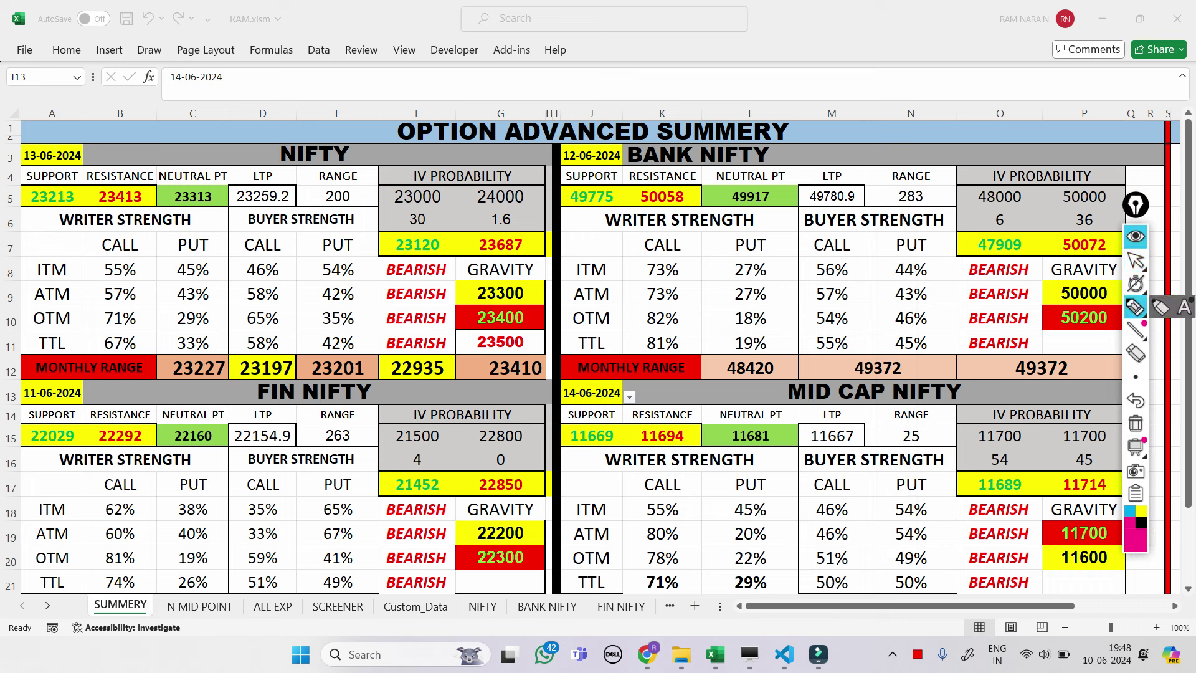
# Circle the Nifty support, resistance, neutral point and LTP values in the option summary.
pyautogui.moveTo(27, 190)
pyautogui.mouseDown()
pyautogui.moveTo(90, 188)
pyautogui.moveTo(28, 189)
pyautogui.moveTo(27, 205)
pyautogui.moveTo(119, 176)
pyautogui.moveTo(125, 219)
pyautogui.moveTo(90, 213)
pyautogui.moveTo(87, 228)
pyautogui.mouseUp()
pyautogui.moveTo(166, 192)
pyautogui.mouseDown()
pyautogui.moveTo(191, 178)
pyautogui.moveTo(228, 208)
pyautogui.moveTo(163, 206)
pyautogui.moveTo(161, 219)
pyautogui.mouseUp()
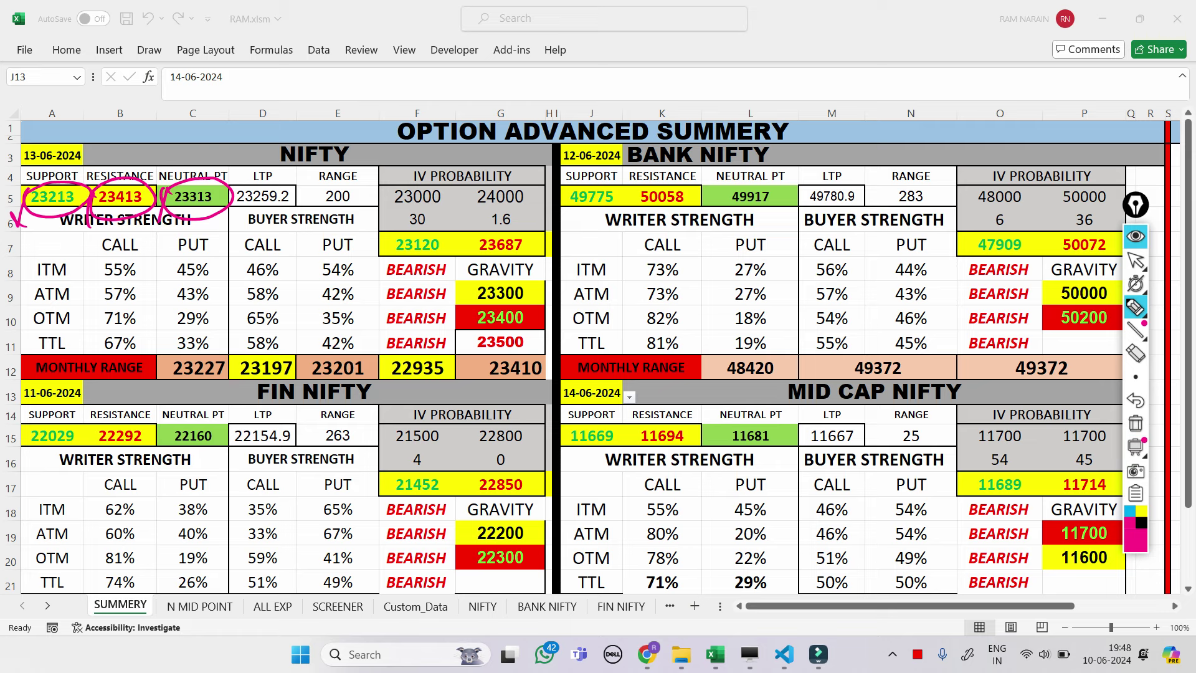
pyautogui.moveTo(222, 190)
pyautogui.mouseDown()
pyautogui.moveTo(297, 201)
pyautogui.moveTo(228, 198)
pyautogui.moveTo(217, 221)
pyautogui.mouseUp()
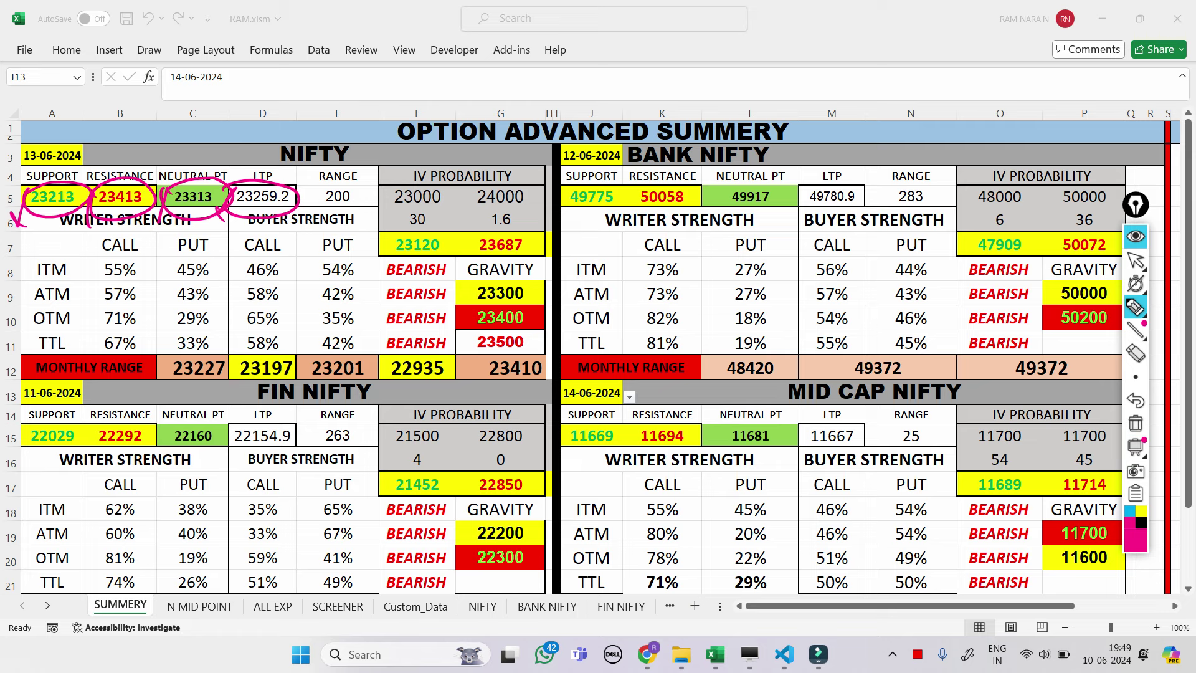
# Handwrite an underlined "Call" note over Nifty's writer strength, circle the TTL call and put percentages, then erase all marks.
pyautogui.moveTo(93, 257)
pyautogui.mouseDown()
pyautogui.moveTo(90, 338)
pyautogui.moveTo(130, 354)
pyautogui.moveTo(80, 257)
pyautogui.moveTo(123, 242)
pyautogui.mouseUp()
pyautogui.moveTo(75, 277); pyautogui.dragTo(137, 252)
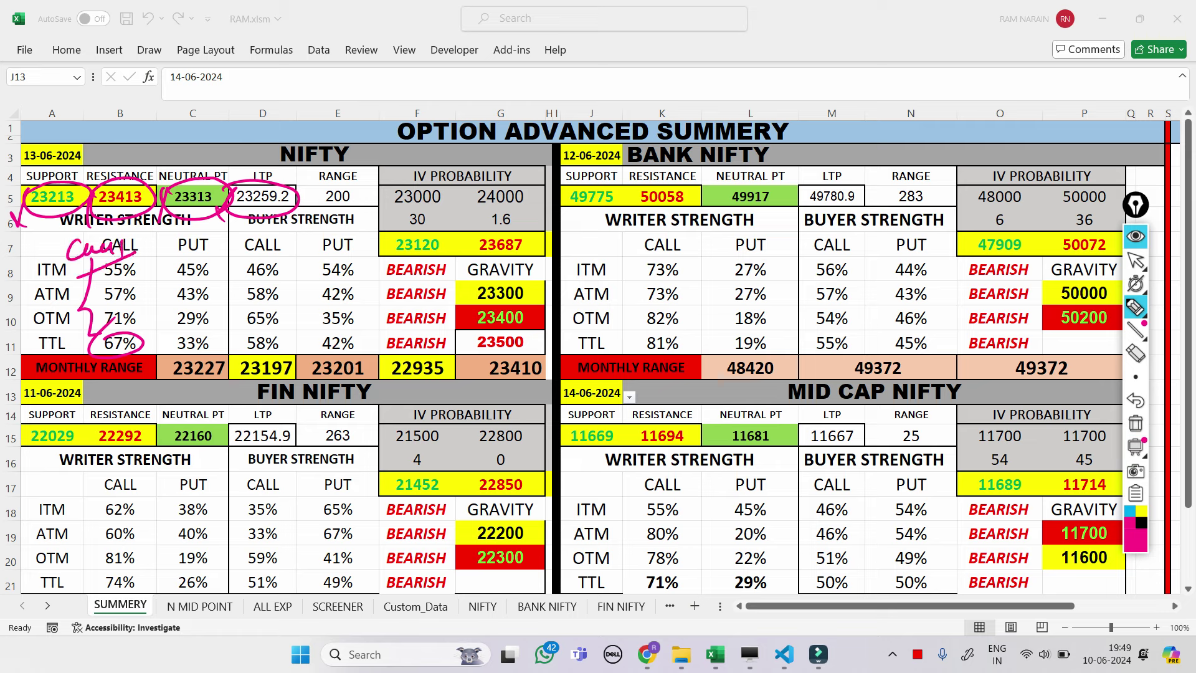
pyautogui.moveTo(180, 332)
pyautogui.mouseDown()
pyautogui.moveTo(215, 352)
pyautogui.moveTo(167, 340)
pyautogui.mouseUp()
pyautogui.moveTo(123, 275); pyautogui.dragTo(143, 325)
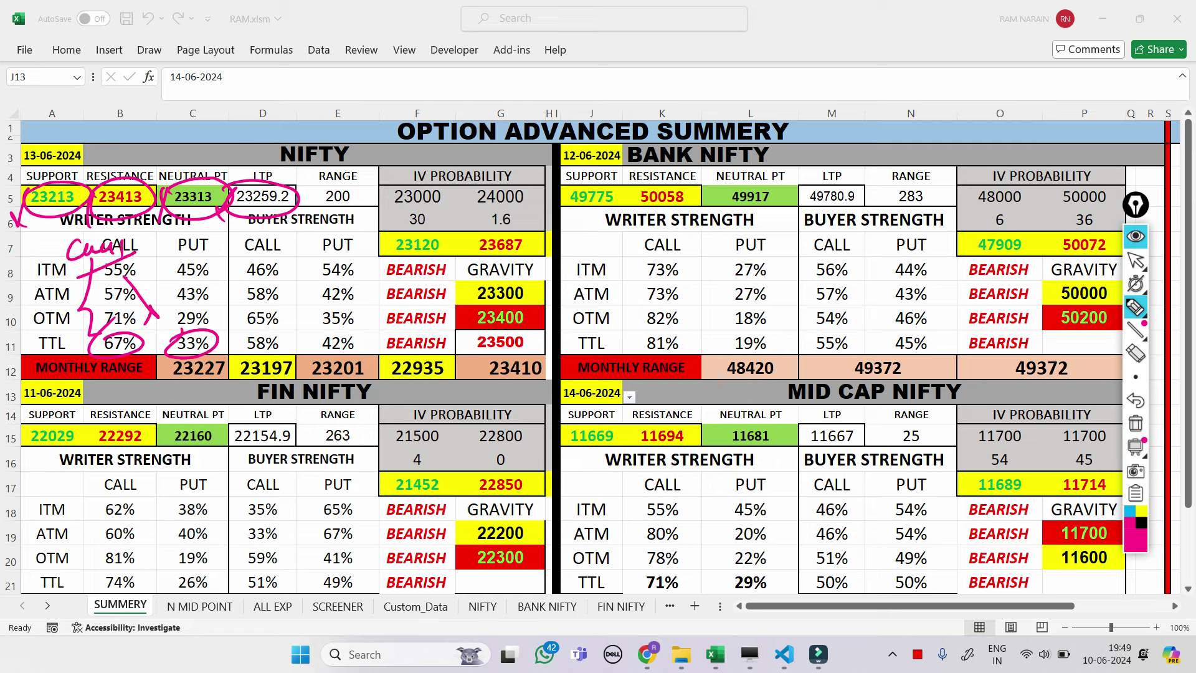
pyautogui.moveTo(245, 335)
pyautogui.mouseDown()
pyautogui.moveTo(280, 331)
pyautogui.moveTo(246, 332)
pyautogui.mouseUp()
pyautogui.click(1135, 423)
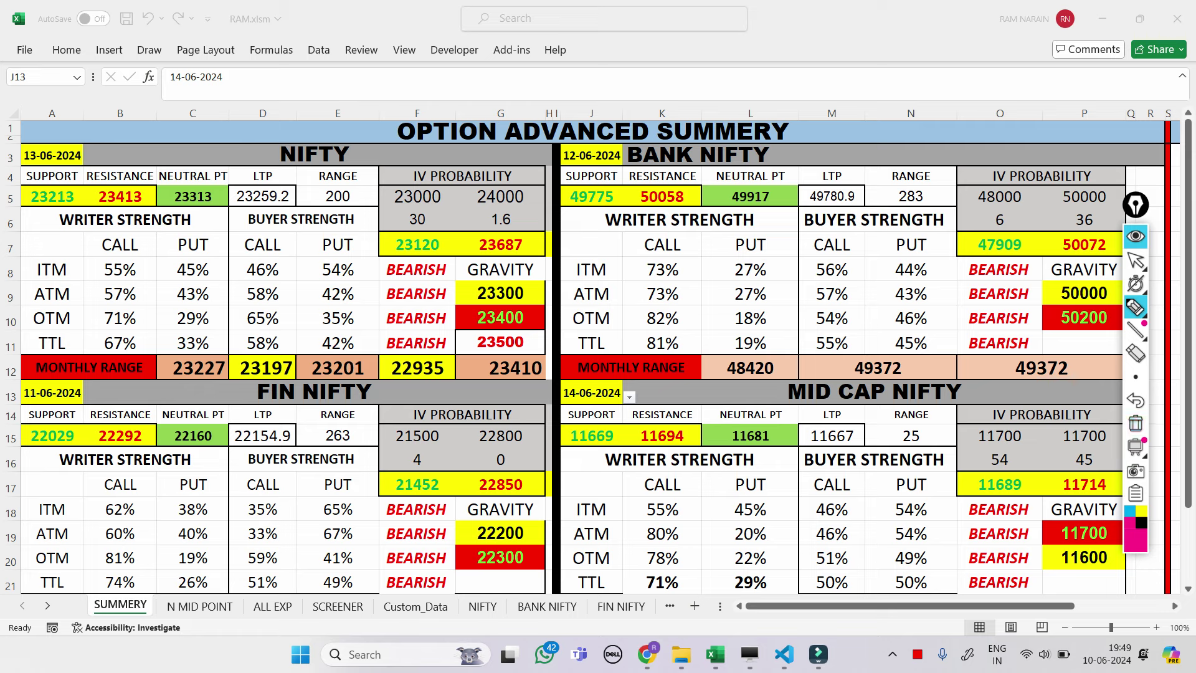
# Mark the Nifty gravity levels 23300 and 23400, and circle the monthly range values 23227 and 23197.
pyautogui.moveTo(484, 292)
pyautogui.mouseDown()
pyautogui.moveTo(431, 288)
pyautogui.moveTo(490, 320)
pyautogui.moveTo(461, 323)
pyautogui.mouseUp()
pyautogui.moveTo(162, 360)
pyautogui.mouseDown()
pyautogui.moveTo(181, 350)
pyautogui.moveTo(245, 366)
pyautogui.moveTo(173, 394)
pyautogui.moveTo(155, 385)
pyautogui.moveTo(155, 400)
pyautogui.mouseUp()
pyautogui.moveTo(238, 361)
pyautogui.mouseDown()
pyautogui.moveTo(295, 347)
pyautogui.moveTo(227, 389)
pyautogui.mouseUp()
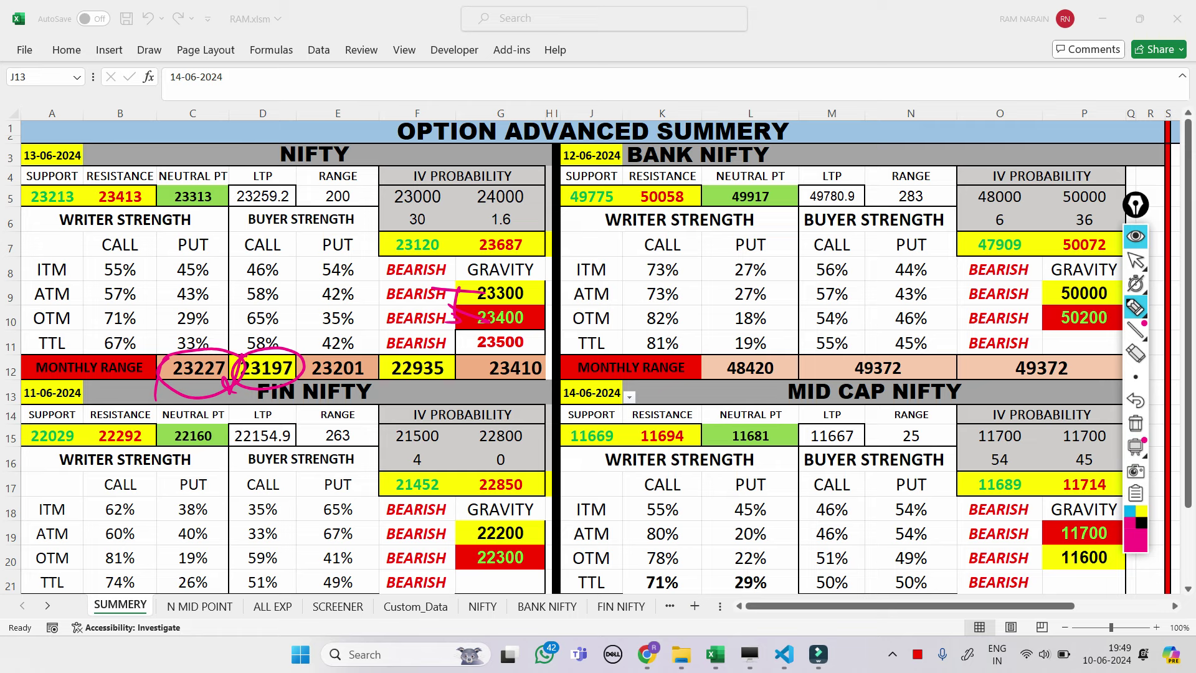
# Circle Bank Nifty's TTL call writer percentage and handwrite an underlined "Call" note beside the writer strength's Call heading.
pyautogui.moveTo(636, 332); pyautogui.dragTo(654, 323)
pyautogui.moveTo(596, 239)
pyautogui.mouseDown()
pyautogui.moveTo(609, 252)
pyautogui.moveTo(633, 242)
pyautogui.moveTo(623, 264)
pyautogui.mouseUp()
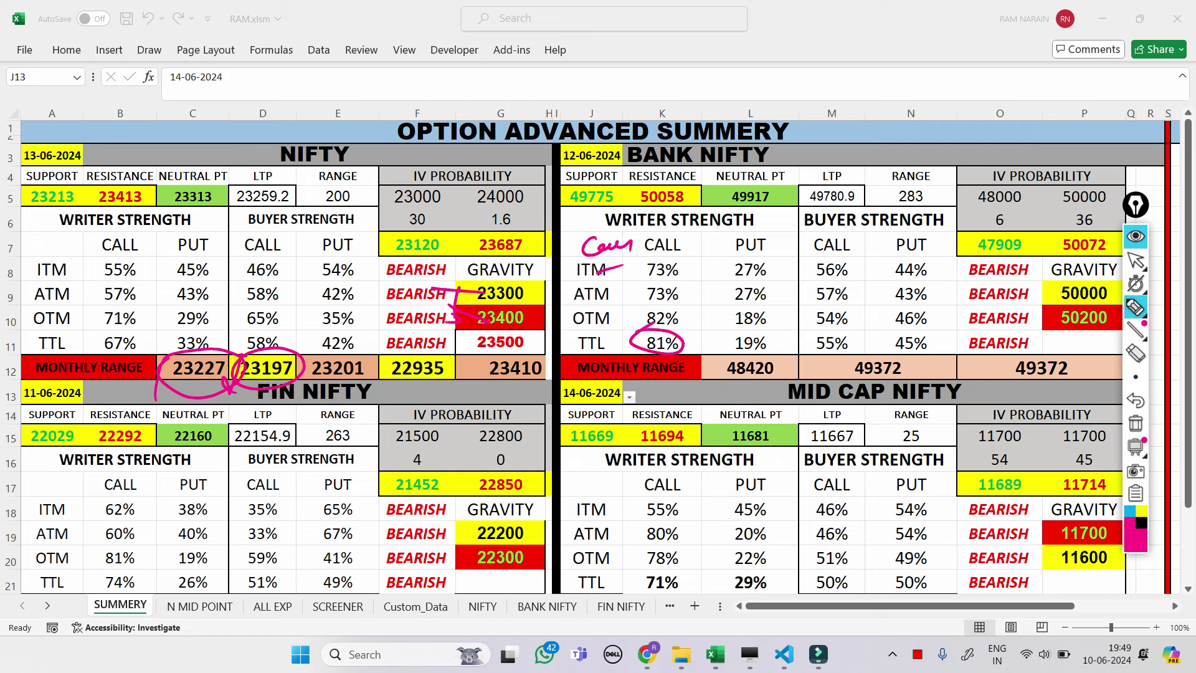
# Circle Bank Nifty's TTL buyer call percentage, support, resistance, neutral point and LTP, then erase all marks.
pyautogui.moveTo(809, 333); pyautogui.dragTo(849, 330)
pyautogui.moveTo(684, 343); pyautogui.dragTo(705, 357)
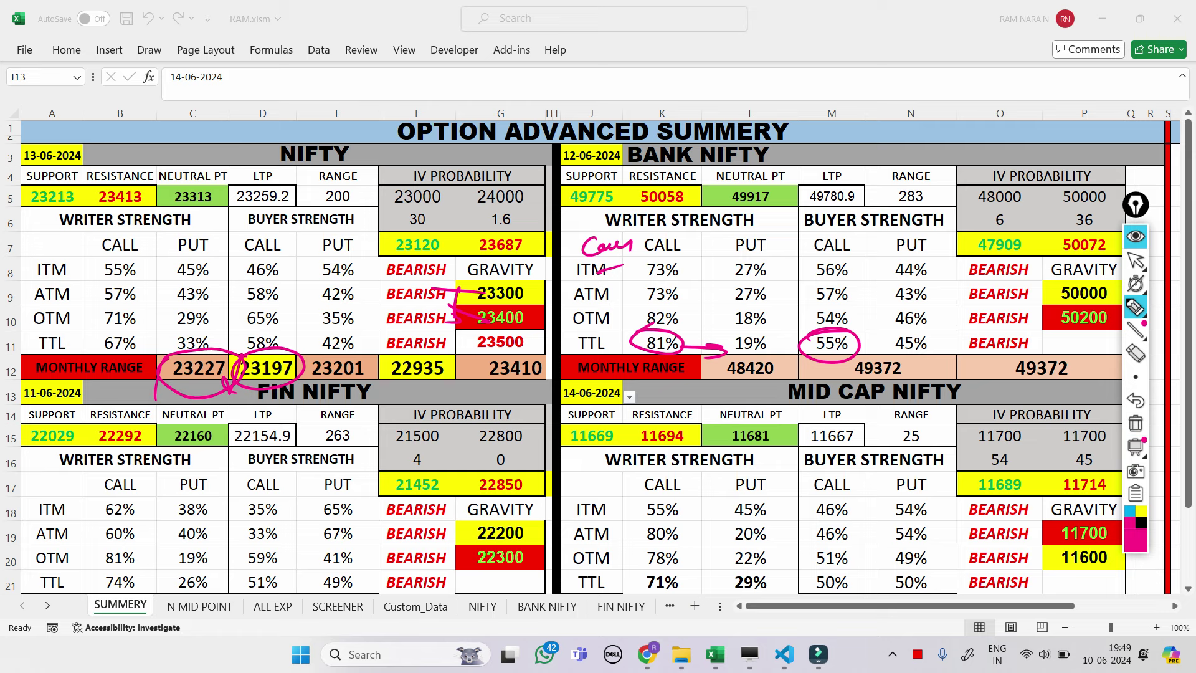
pyautogui.moveTo(554, 192)
pyautogui.mouseDown()
pyautogui.moveTo(602, 183)
pyautogui.moveTo(560, 187)
pyautogui.moveTo(557, 228)
pyautogui.mouseUp()
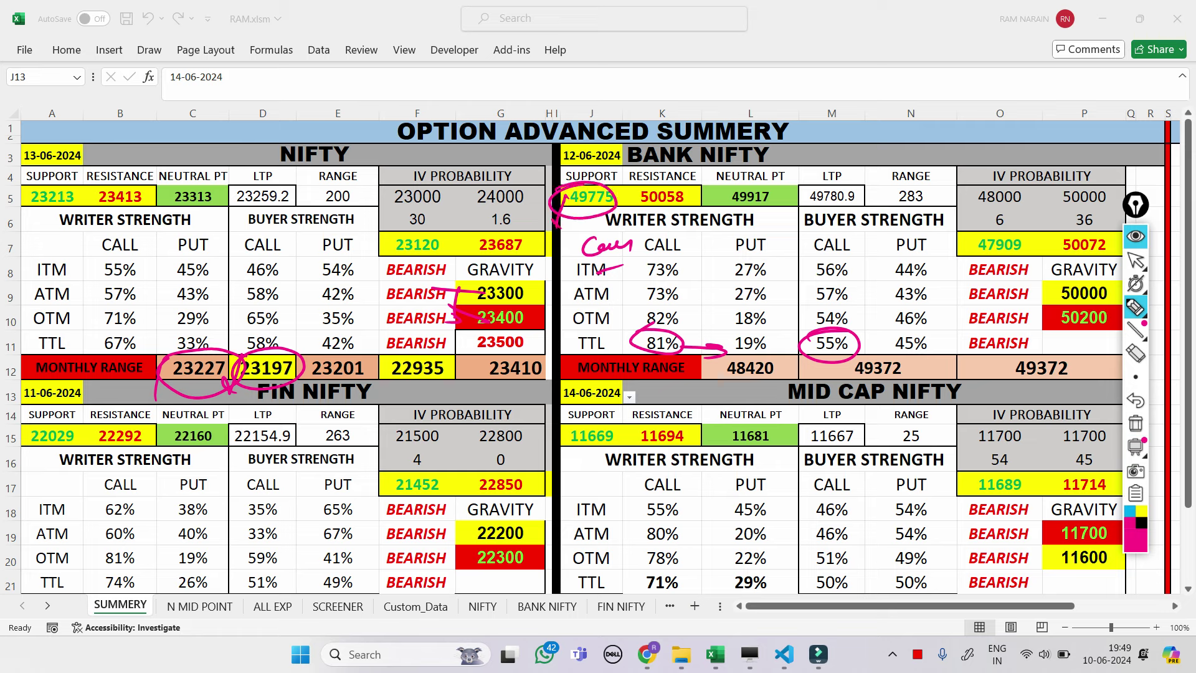
pyautogui.moveTo(805, 185); pyautogui.dragTo(808, 216)
pyautogui.moveTo(658, 180)
pyautogui.mouseDown()
pyautogui.moveTo(676, 184)
pyautogui.moveTo(682, 230)
pyautogui.mouseUp()
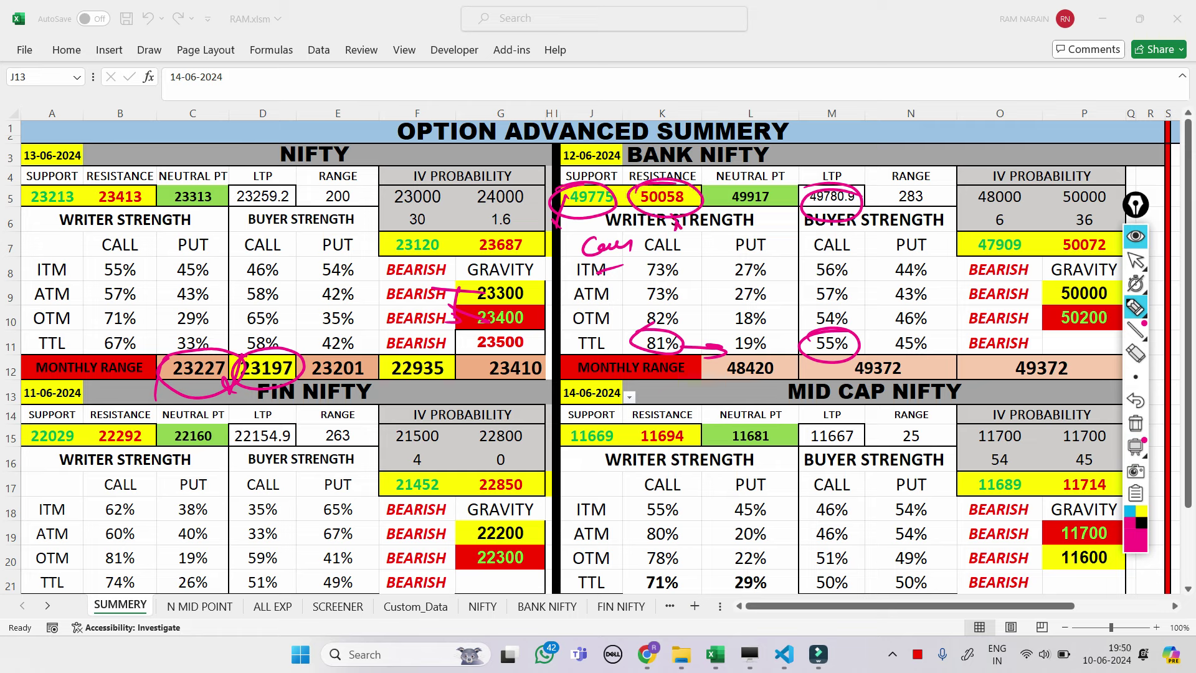
pyautogui.moveTo(722, 195)
pyautogui.mouseDown()
pyautogui.moveTo(787, 214)
pyautogui.moveTo(716, 190)
pyautogui.mouseUp()
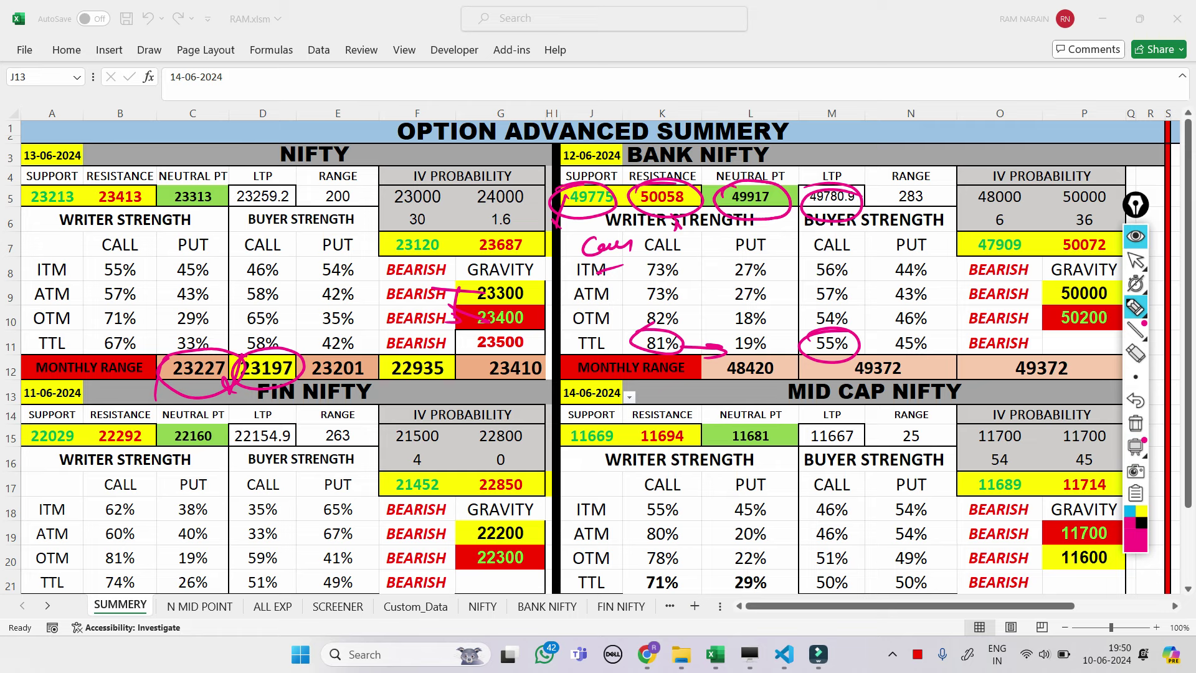
pyautogui.moveTo(823, 201); pyautogui.dragTo(786, 216)
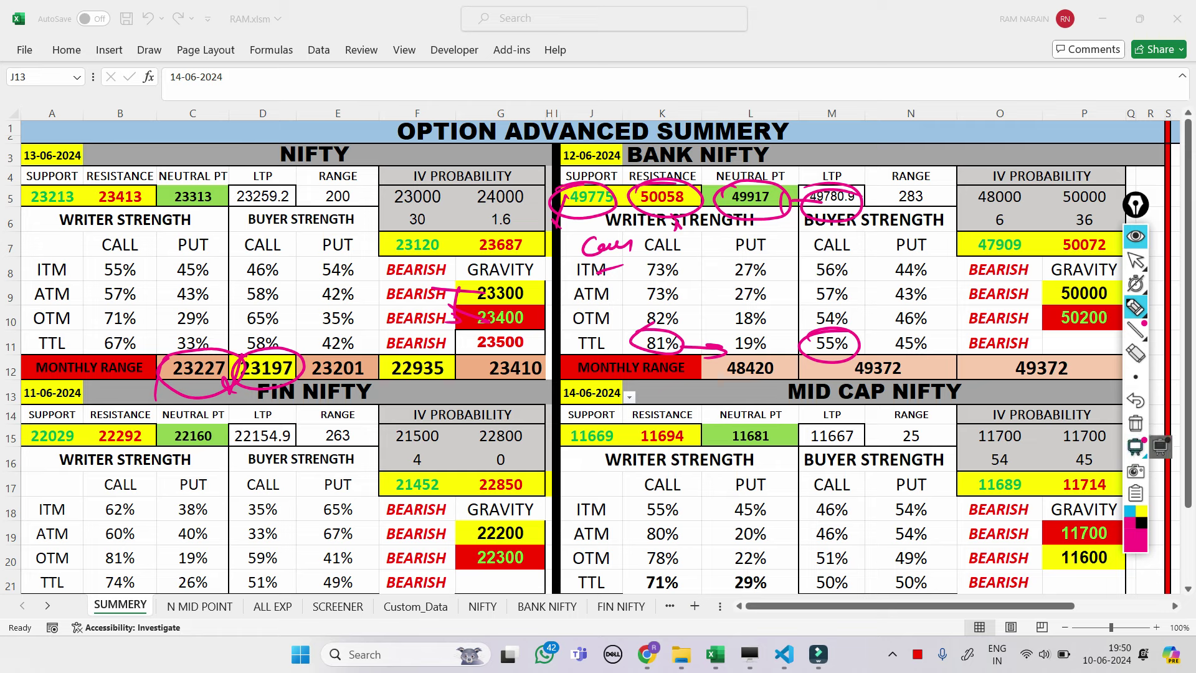
pyautogui.click(1135, 424)
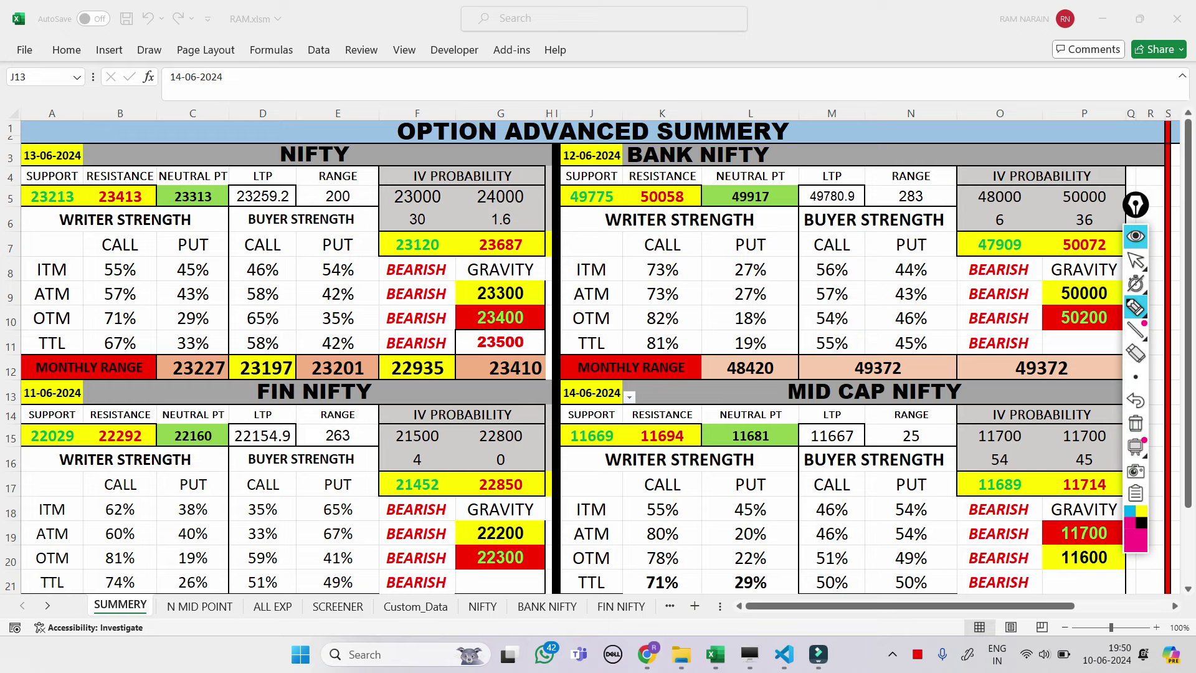
# Circle the Fin Nifty support, resistance, neutral point and LTP values in the option summary.
pyautogui.click(1135, 261)
pyautogui.scroll(-1, 1129, 151)
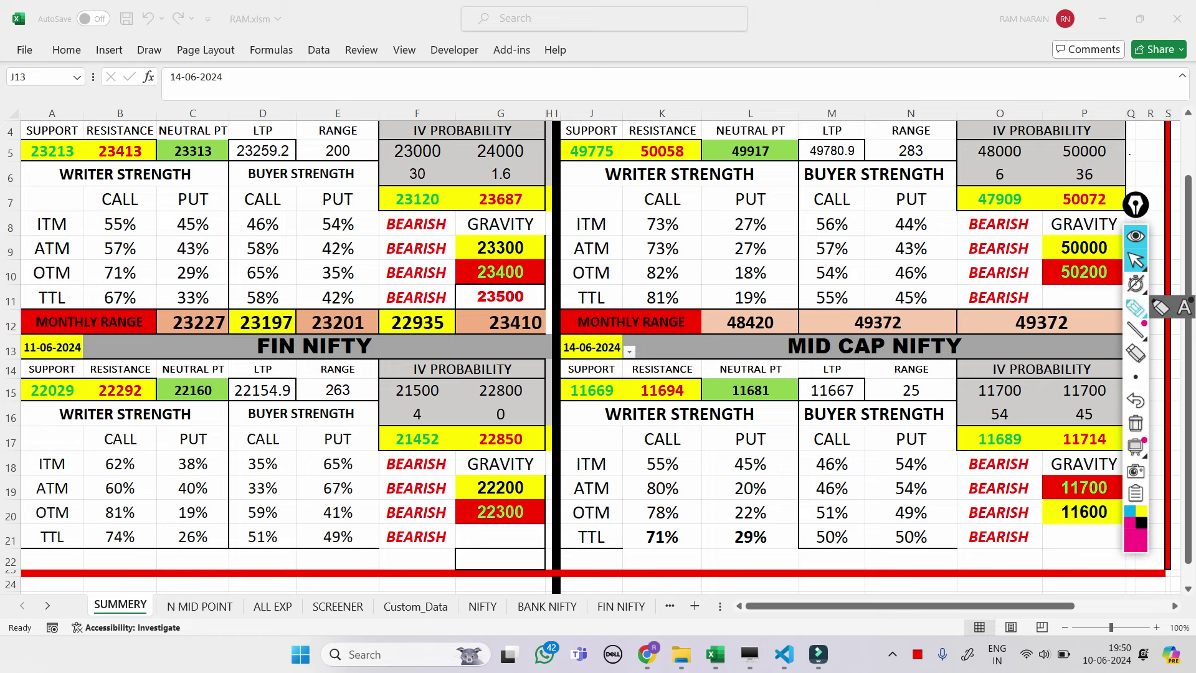
pyautogui.click(1135, 307)
pyautogui.moveTo(30, 382)
pyautogui.mouseDown()
pyautogui.moveTo(86, 381)
pyautogui.moveTo(28, 402)
pyautogui.moveTo(27, 419)
pyautogui.mouseUp()
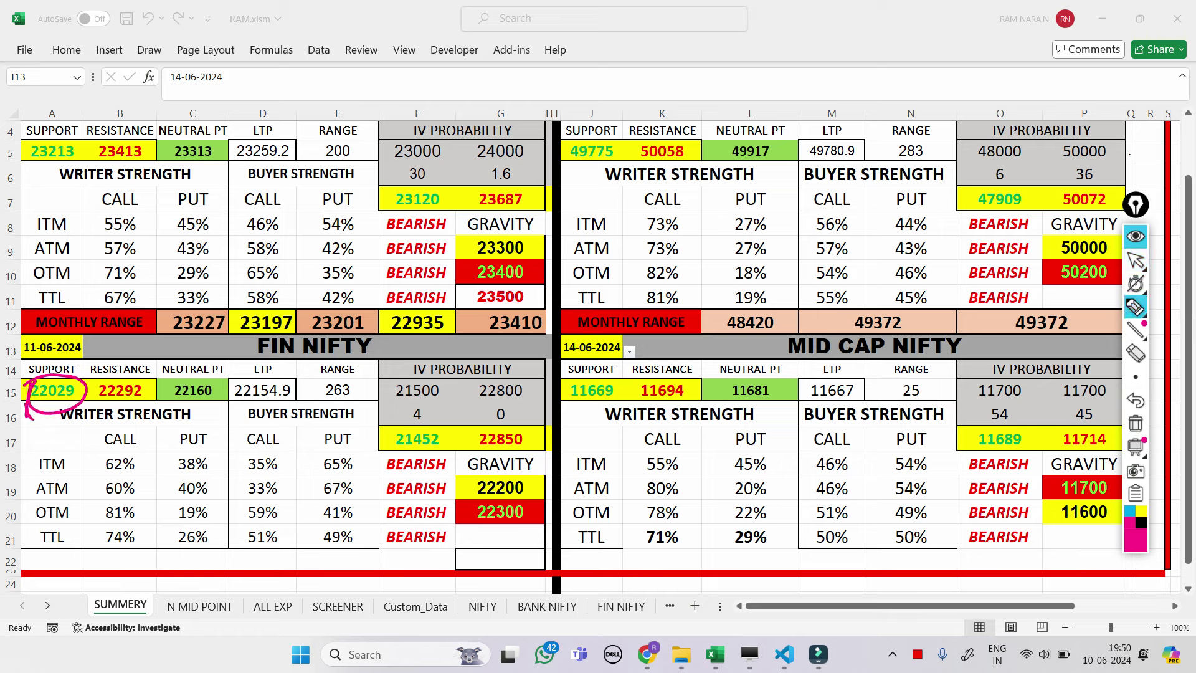
pyautogui.moveTo(94, 393)
pyautogui.mouseDown()
pyautogui.moveTo(156, 393)
pyautogui.moveTo(93, 391)
pyautogui.moveTo(89, 418)
pyautogui.mouseUp()
pyautogui.moveTo(205, 374)
pyautogui.mouseDown()
pyautogui.moveTo(175, 402)
pyautogui.moveTo(199, 381)
pyautogui.mouseUp()
pyautogui.moveTo(283, 374)
pyautogui.mouseDown()
pyautogui.moveTo(267, 411)
pyautogui.moveTo(240, 383)
pyautogui.mouseUp()
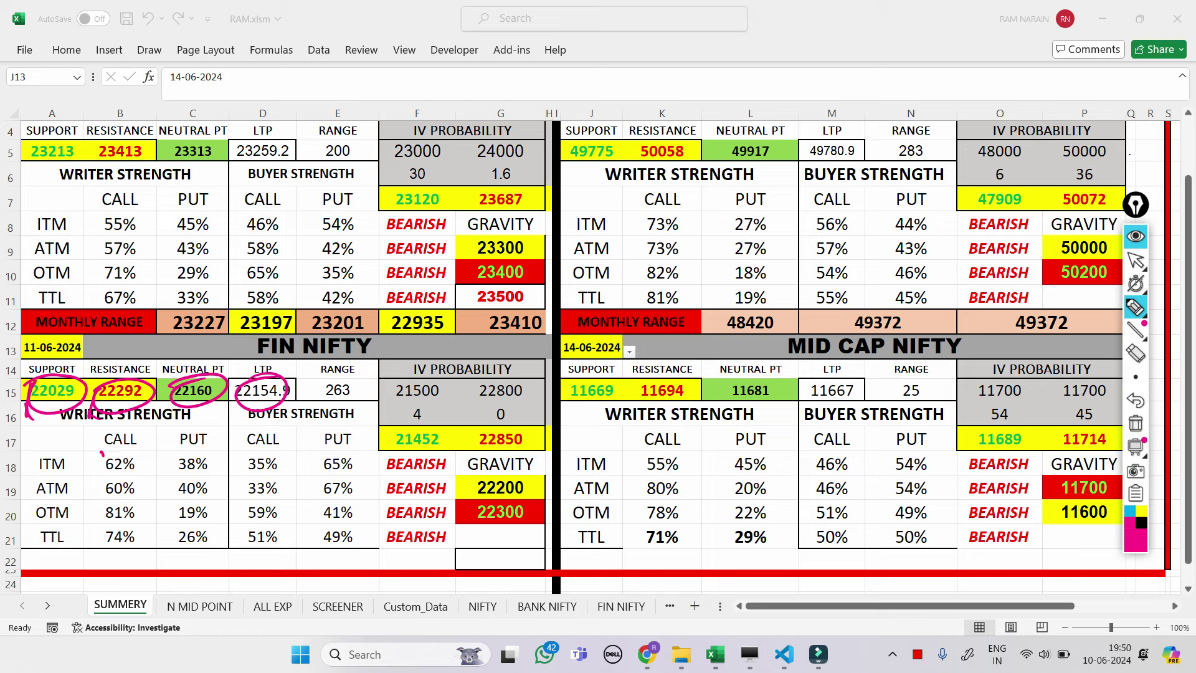
# Bracket Fin Nifty's writer call percentages and circle the TTL writer call, buyer call and buyer put percentages.
pyautogui.moveTo(101, 455)
pyautogui.mouseDown()
pyautogui.moveTo(107, 527)
pyautogui.moveTo(87, 548)
pyautogui.moveTo(111, 520)
pyautogui.mouseUp()
pyautogui.moveTo(56, 447)
pyautogui.mouseDown()
pyautogui.moveTo(72, 437)
pyautogui.moveTo(100, 475)
pyautogui.mouseUp()
pyautogui.moveTo(274, 519)
pyautogui.mouseDown()
pyautogui.moveTo(243, 528)
pyautogui.moveTo(269, 520)
pyautogui.mouseUp()
pyautogui.moveTo(340, 516)
pyautogui.mouseDown()
pyautogui.moveTo(358, 554)
pyautogui.moveTo(324, 516)
pyautogui.mouseUp()
pyautogui.moveTo(128, 547)
pyautogui.mouseDown()
pyautogui.moveTo(153, 559)
pyautogui.moveTo(146, 569)
pyautogui.mouseUp()
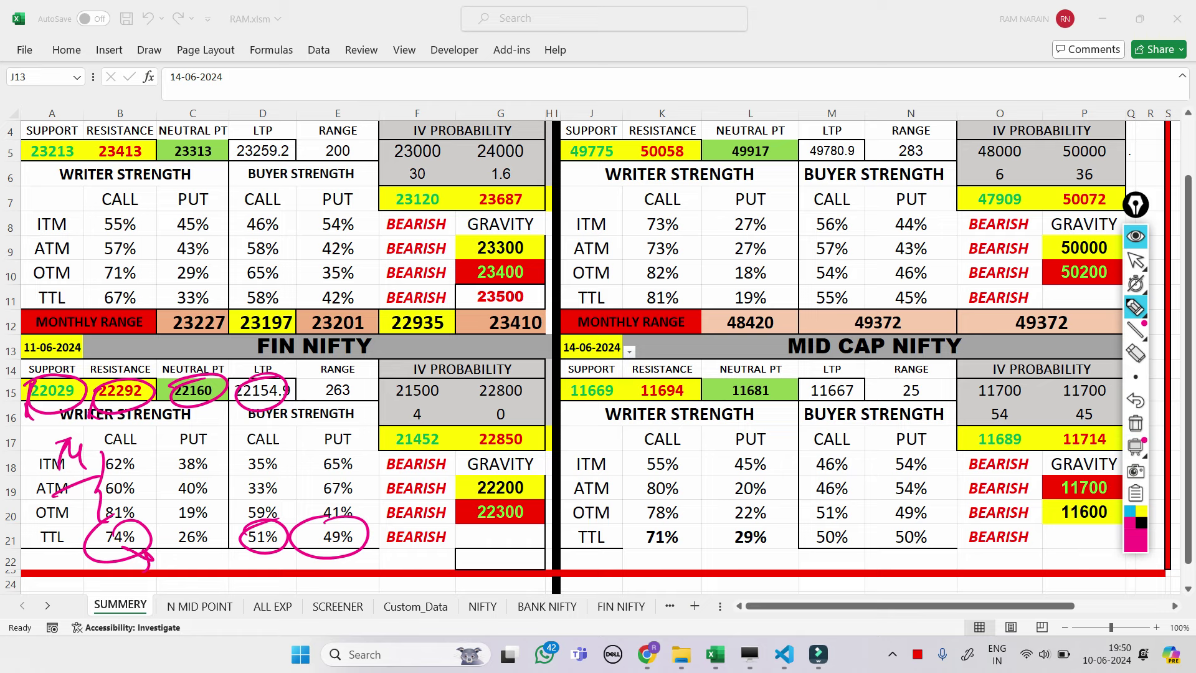
# Circle the Fin Nifty gravity levels 22200 and 22300, trace over the LTP, and erase all marks.
pyautogui.moveTo(466, 484)
pyautogui.mouseDown()
pyautogui.moveTo(534, 481)
pyautogui.moveTo(468, 487)
pyautogui.moveTo(543, 514)
pyautogui.moveTo(470, 508)
pyautogui.mouseUp()
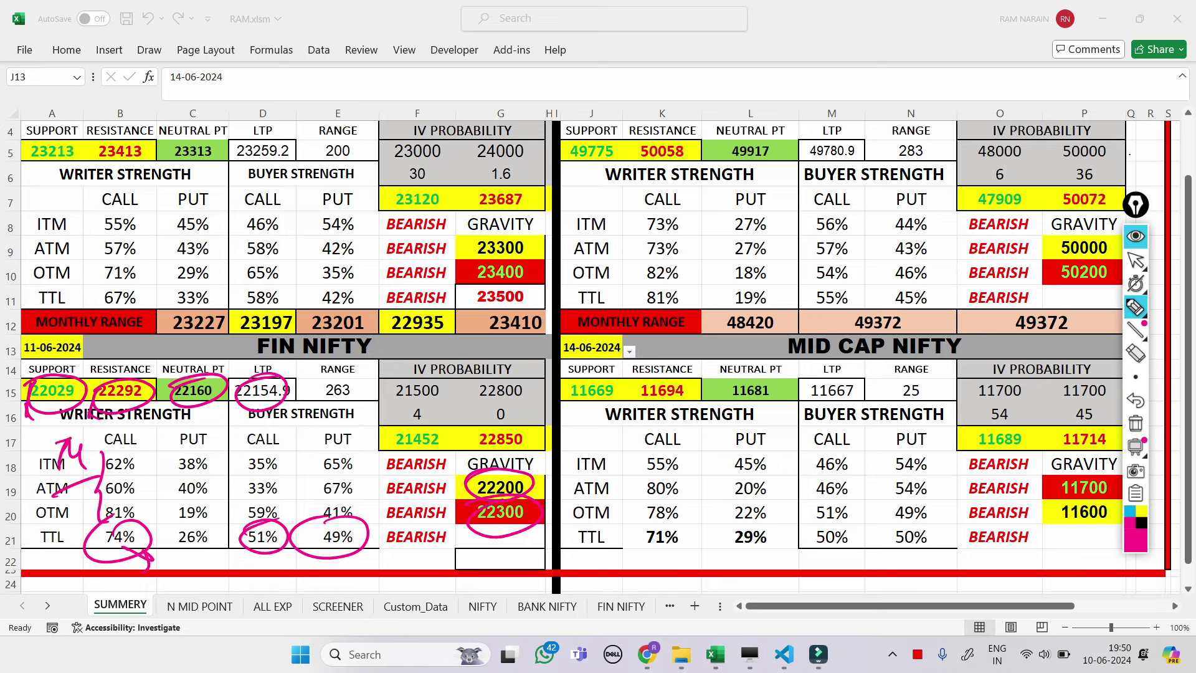
pyautogui.moveTo(236, 402); pyautogui.dragTo(273, 393)
pyautogui.click(1135, 423)
pyautogui.click(1136, 376)
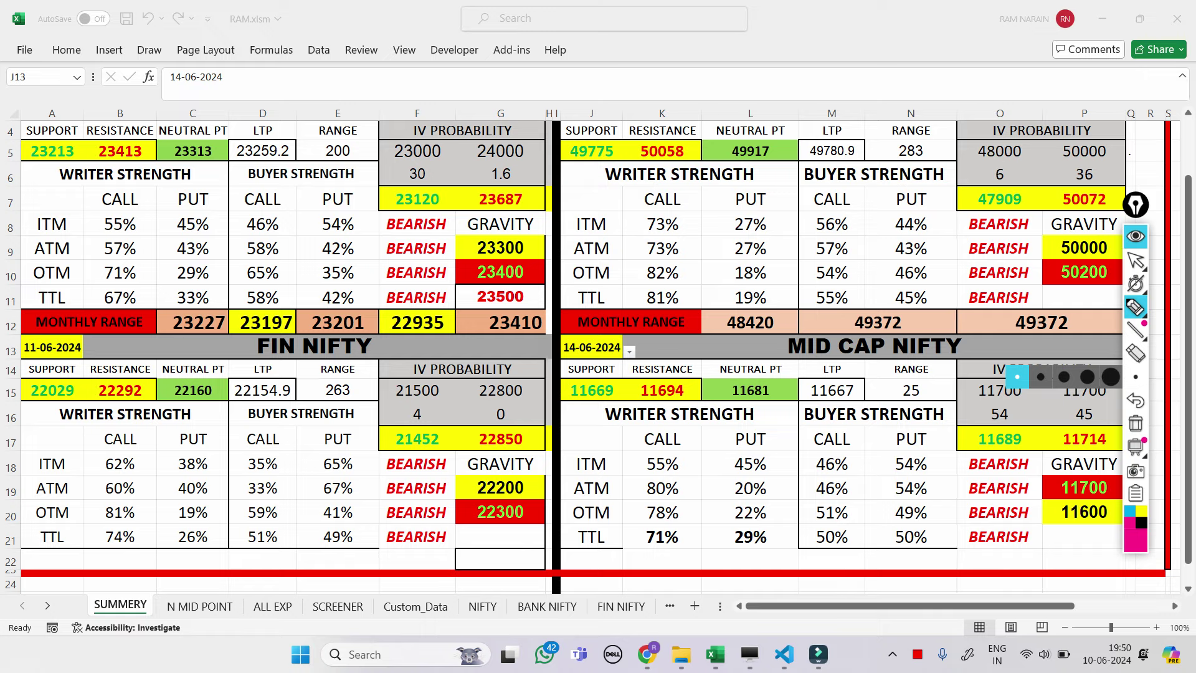
# Open the FIN NIFTY sheet, circle the strikes 22300, 22400 and 22500, and erase the marks.
pyautogui.click(1136, 260)
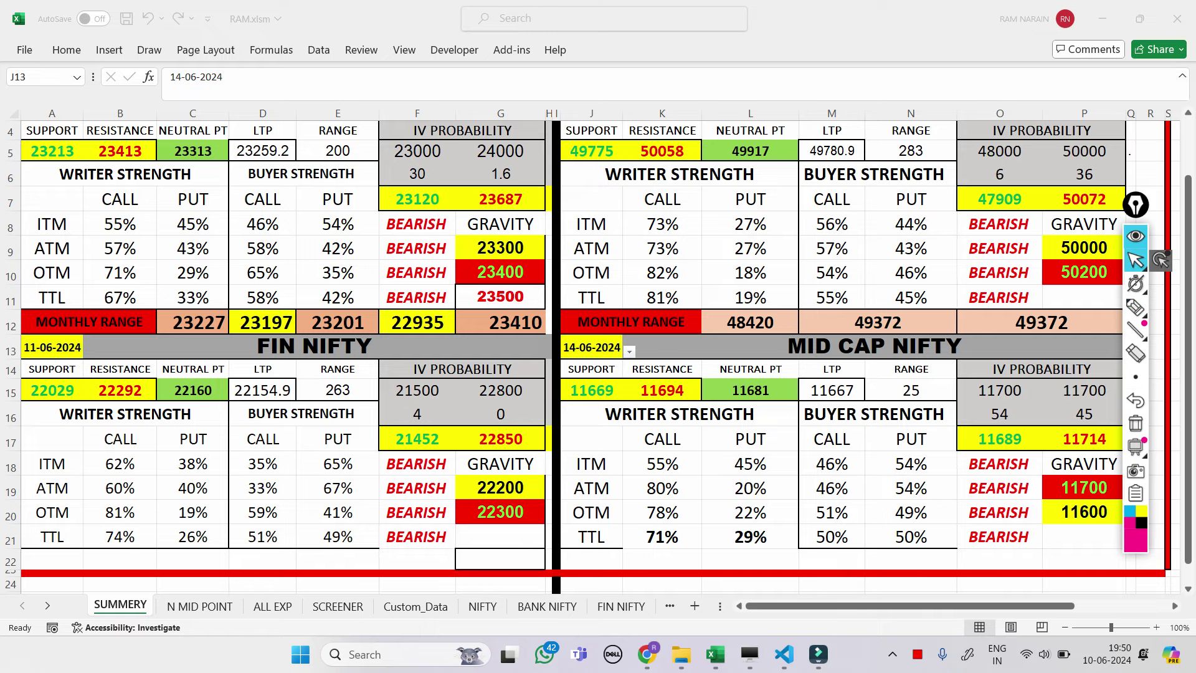
pyautogui.click(621, 606)
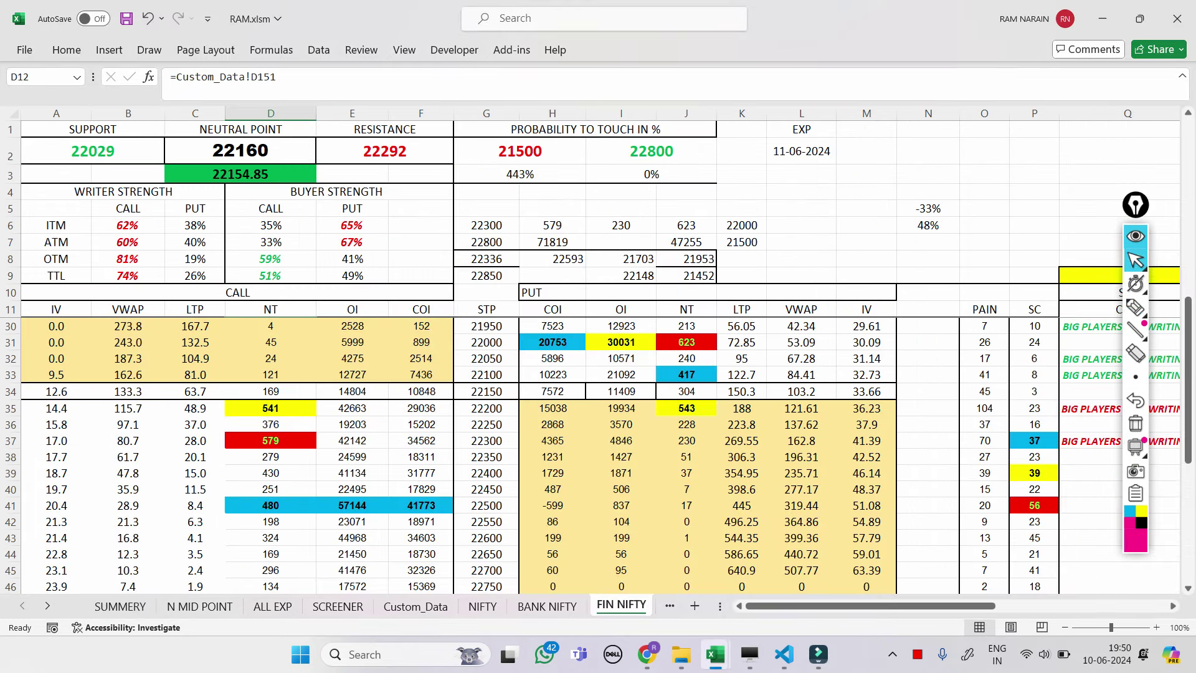
pyautogui.click(1135, 307)
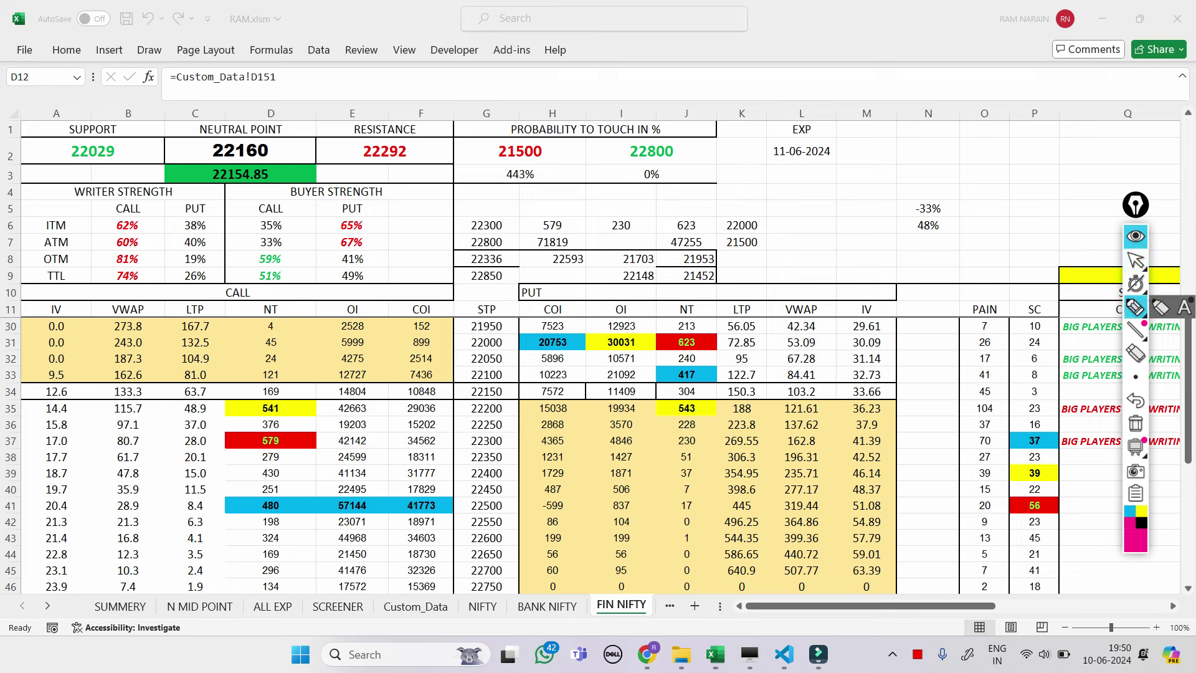
pyautogui.moveTo(464, 439)
pyautogui.mouseDown()
pyautogui.moveTo(490, 428)
pyautogui.moveTo(518, 446)
pyautogui.moveTo(467, 433)
pyautogui.moveTo(512, 475)
pyautogui.moveTo(473, 479)
pyautogui.moveTo(517, 504)
pyautogui.moveTo(480, 496)
pyautogui.mouseUp()
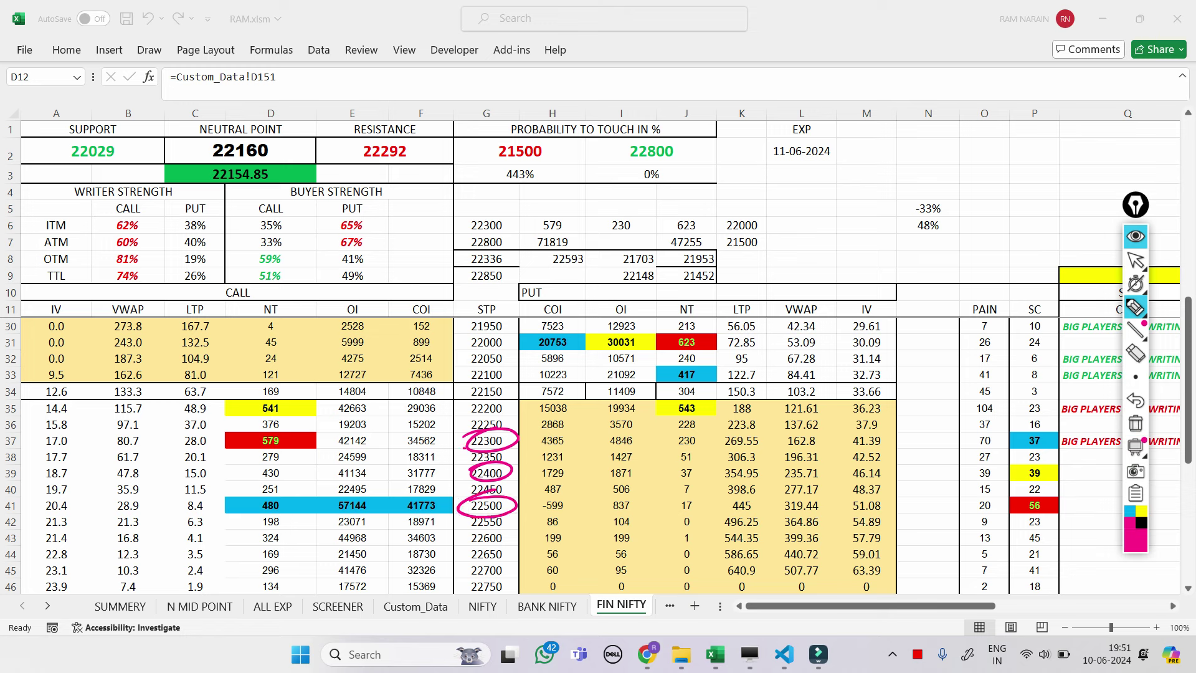
pyautogui.moveTo(469, 449); pyautogui.dragTo(525, 442)
pyautogui.click(1135, 423)
pyautogui.click(1135, 260)
# Return to the SUMMERY sheet and circle the Mid Cap Nifty support 11669 and resistance 11694.
pyautogui.moveTo(1136, 284)
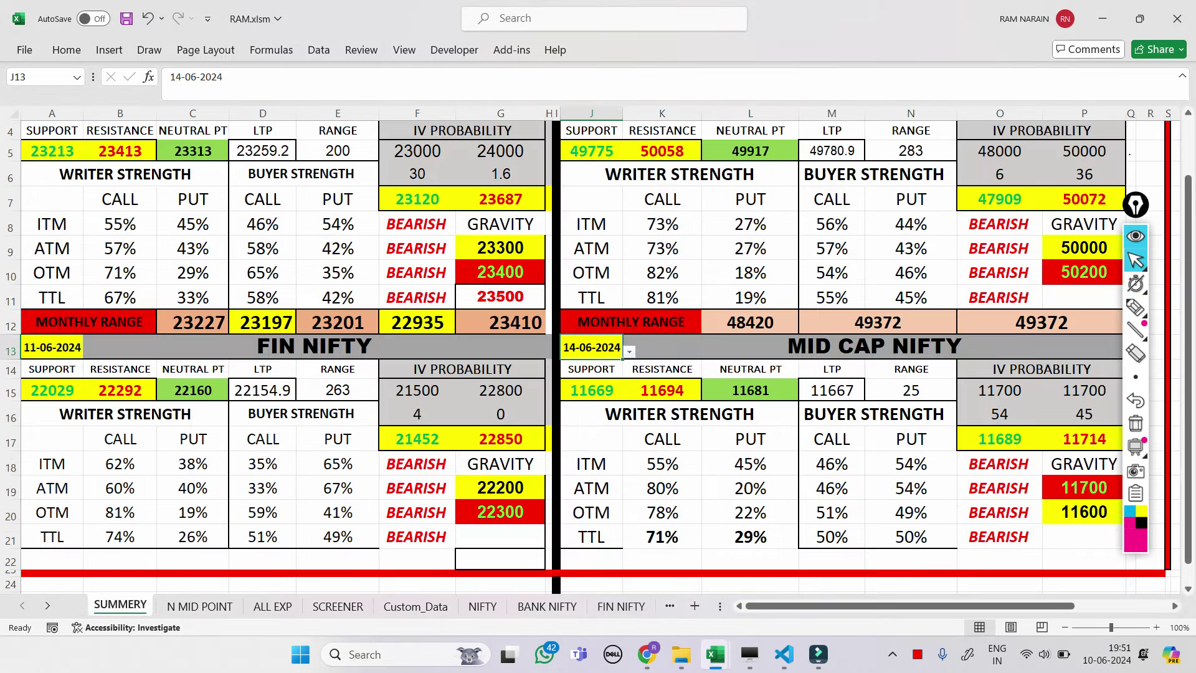
pyautogui.click(1135, 306)
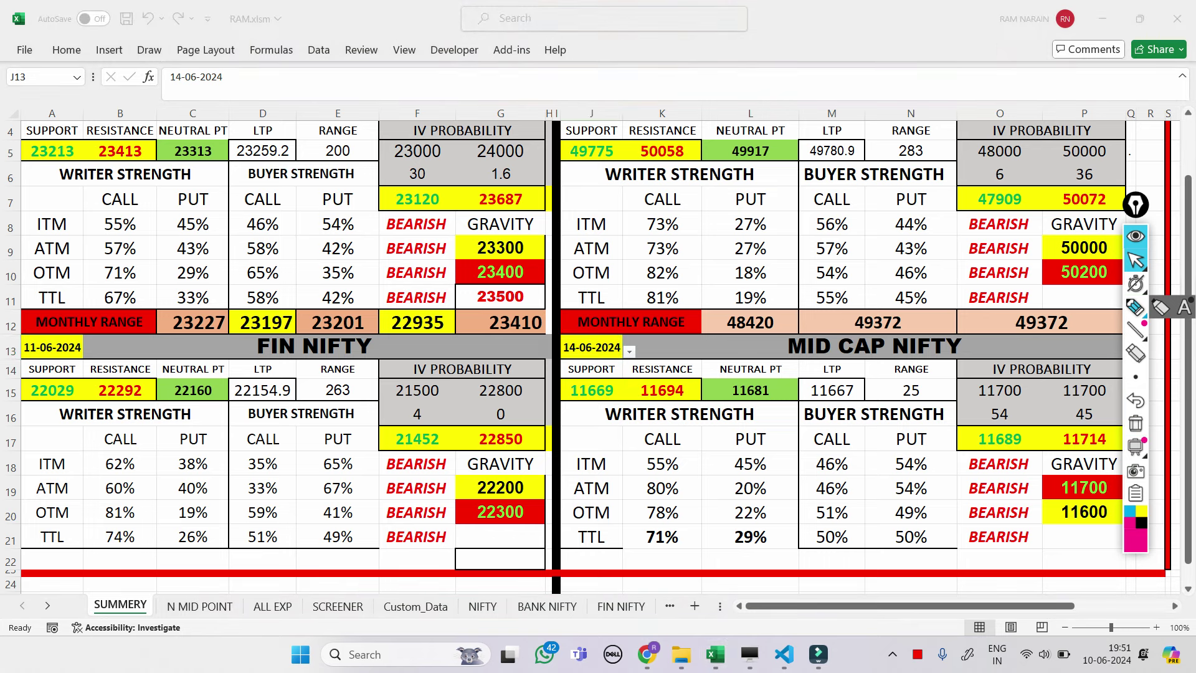
pyautogui.moveTo(623, 381)
pyautogui.mouseDown()
pyautogui.moveTo(625, 393)
pyautogui.moveTo(576, 373)
pyautogui.moveTo(558, 422)
pyautogui.mouseUp()
pyautogui.moveTo(680, 373)
pyautogui.mouseDown()
pyautogui.moveTo(637, 375)
pyautogui.moveTo(691, 376)
pyautogui.moveTo(679, 424)
pyautogui.mouseUp()
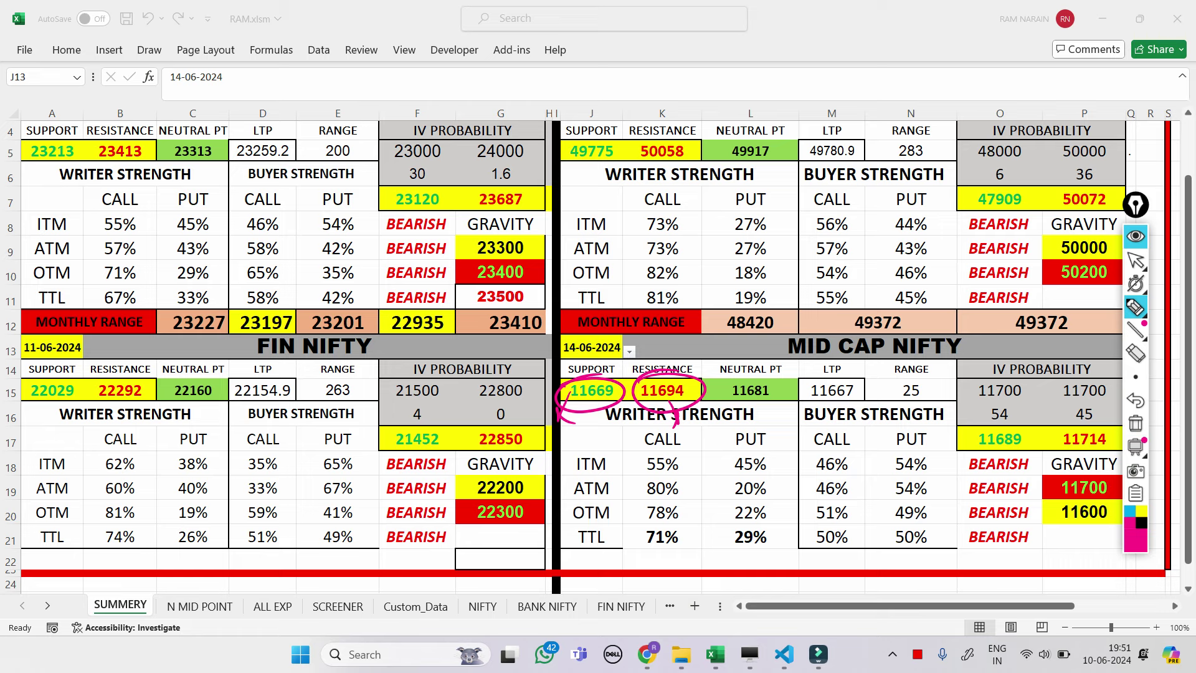
# Mark Mid Cap Nifty's writer call percentages, circle its TTL writer call and both TTL buyer percentages, then erase all marks.
pyautogui.moveTo(630, 526)
pyautogui.mouseDown()
pyautogui.moveTo(688, 539)
pyautogui.moveTo(657, 499)
pyautogui.mouseUp()
pyautogui.moveTo(611, 452); pyautogui.dragTo(612, 492)
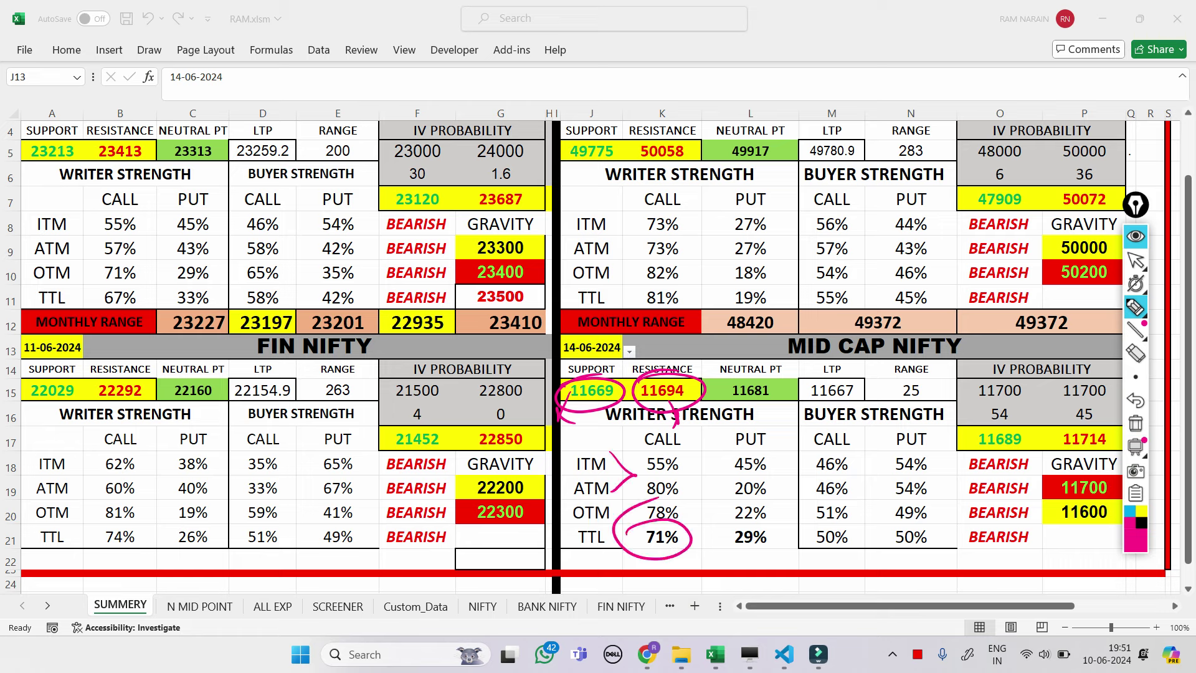
pyautogui.moveTo(847, 521)
pyautogui.mouseDown()
pyautogui.moveTo(822, 516)
pyautogui.moveTo(932, 519)
pyautogui.mouseUp()
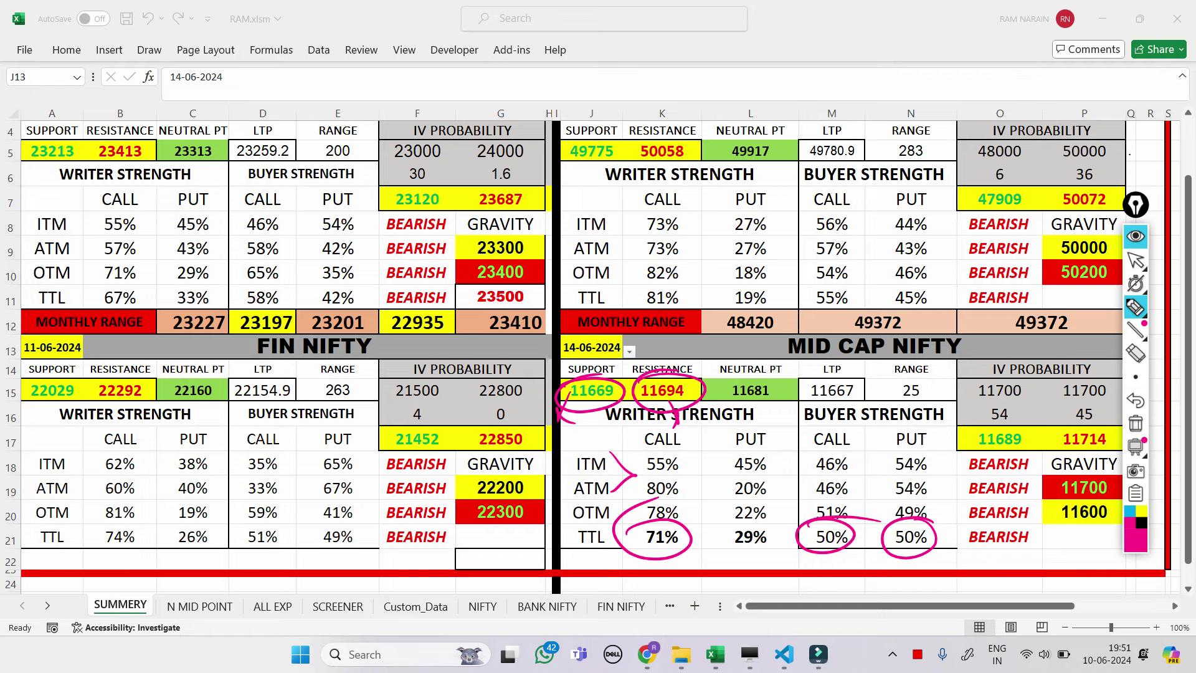
pyautogui.click(1135, 423)
# Switch to Chrome and show the Nifty 50 15-minute live chart on Investing.com.
pyautogui.click(1135, 260)
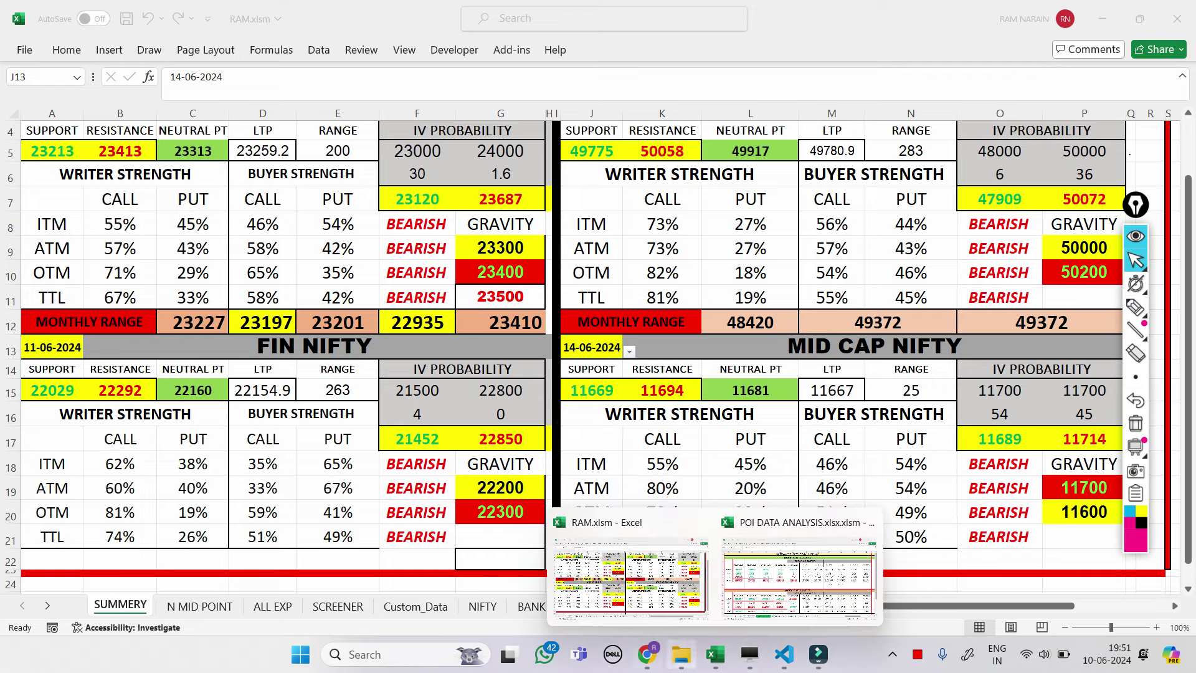
pyautogui.click(646, 654)
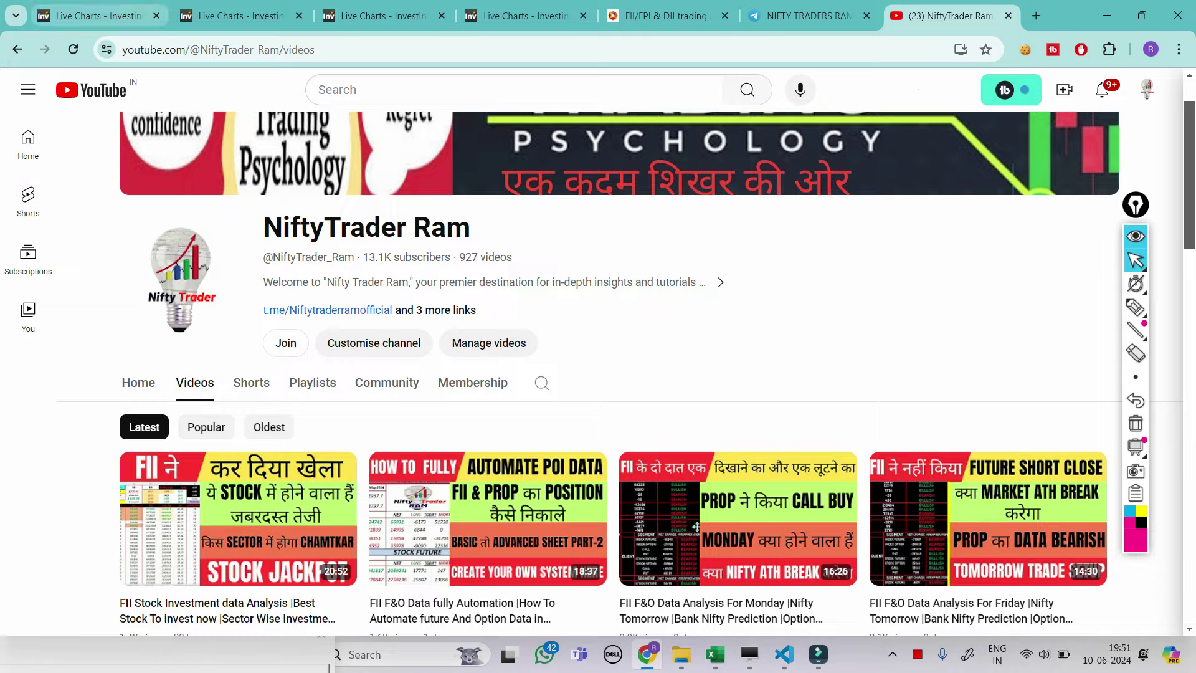
pyautogui.click(93, 15)
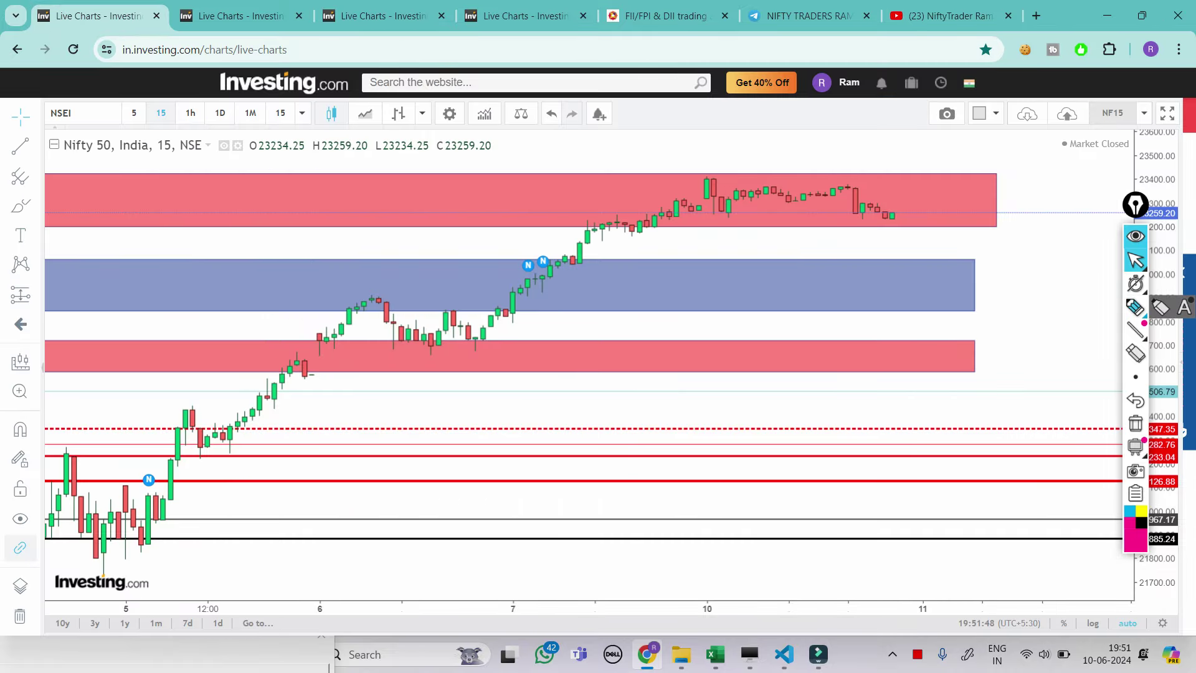
# Mark the upper edge of the highest red zone and handwrite an underlined 23440 beside it.
pyautogui.click(1136, 306)
pyautogui.moveTo(865, 177); pyautogui.dragTo(912, 175)
pyautogui.moveTo(923, 155); pyautogui.dragTo(944, 168)
pyautogui.moveTo(947, 152); pyautogui.dragTo(947, 171)
pyautogui.moveTo(964, 151); pyautogui.dragTo(983, 163)
pyautogui.moveTo(978, 151)
pyautogui.mouseDown()
pyautogui.moveTo(980, 173)
pyautogui.moveTo(1004, 166)
pyautogui.mouseUp()
pyautogui.moveTo(1000, 153); pyautogui.dragTo(1001, 174)
pyautogui.moveTo(1022, 158)
pyautogui.mouseDown()
pyautogui.moveTo(1013, 169)
pyautogui.moveTo(1021, 159)
pyautogui.mouseUp()
pyautogui.moveTo(917, 185); pyautogui.dragTo(1028, 178)
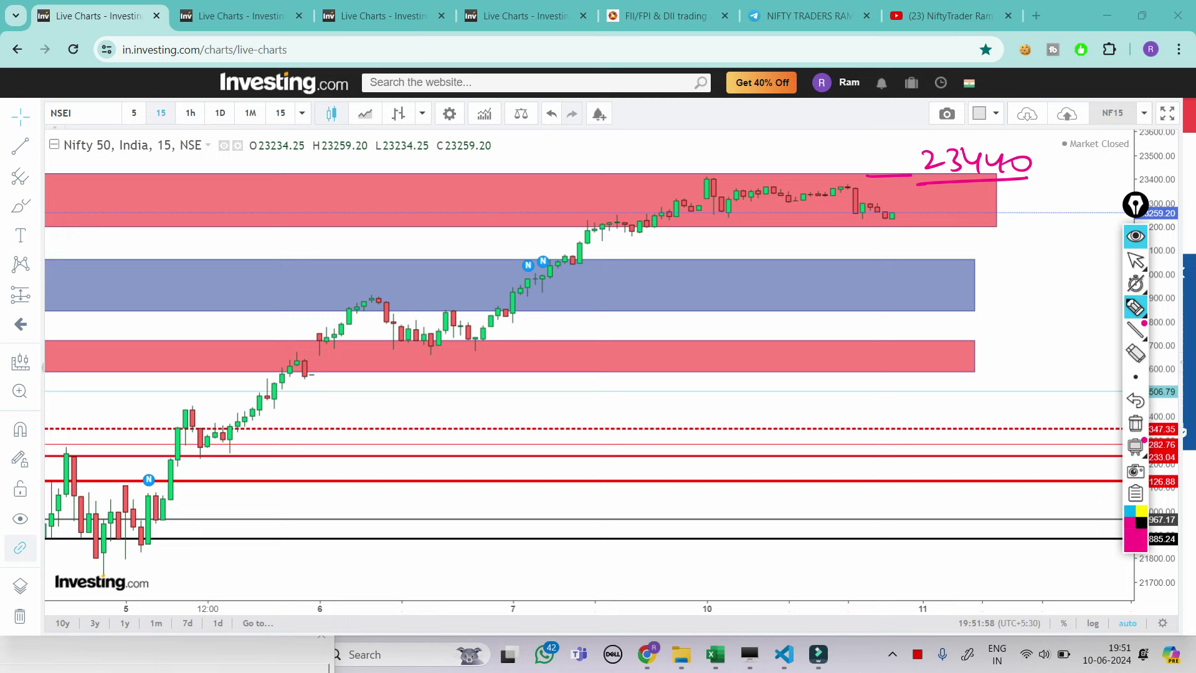
# Mark the lower edge of the highest red zone and handwrite an underlined 23200 below it.
pyautogui.moveTo(859, 226)
pyautogui.mouseDown()
pyautogui.moveTo(905, 222)
pyautogui.moveTo(877, 246)
pyautogui.moveTo(924, 249)
pyautogui.moveTo(932, 234)
pyautogui.mouseUp()
pyautogui.moveTo(954, 232); pyautogui.dragTo(953, 234)
pyautogui.moveTo(863, 258); pyautogui.dragTo(951, 253)
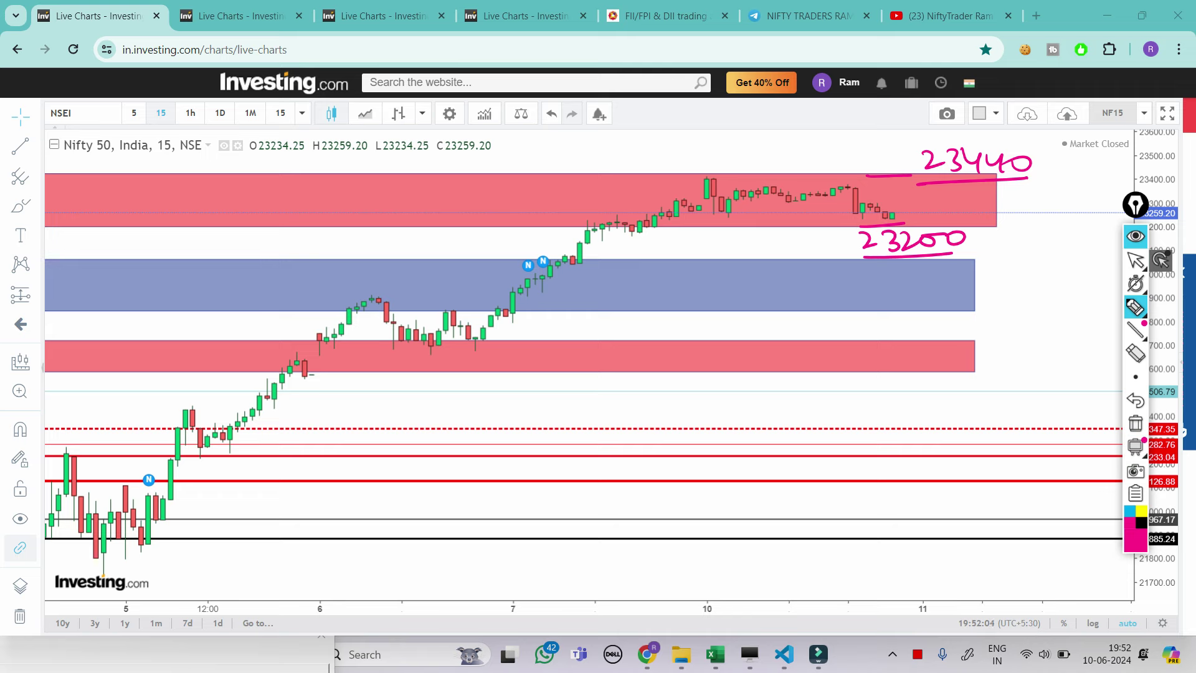
# Move the annotation toolbar off the price axis and handwrite an underlined 23130 beside the blue zone.
pyautogui.moveTo(1135, 204)
pyautogui.mouseDown()
pyautogui.moveTo(609, 189)
pyautogui.moveTo(16, 131)
pyautogui.mouseUp()
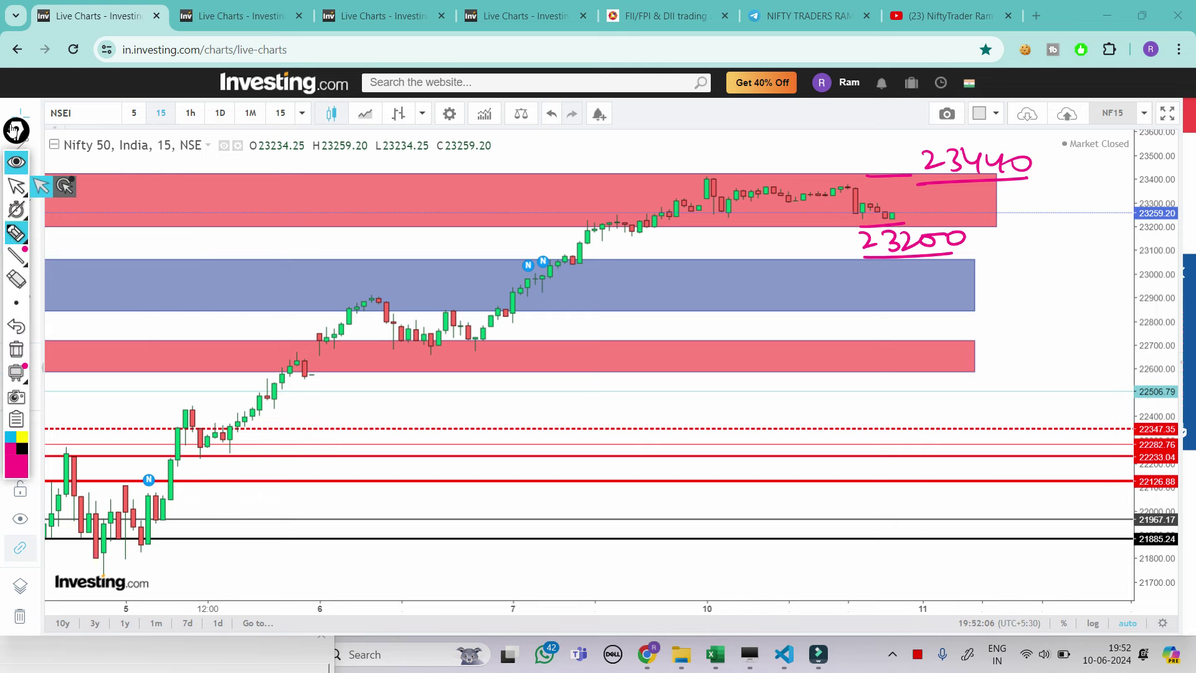
pyautogui.moveTo(984, 267); pyautogui.dragTo(1007, 285)
pyautogui.moveTo(1036, 264)
pyautogui.mouseDown()
pyautogui.moveTo(1051, 278)
pyautogui.moveTo(1035, 290)
pyautogui.mouseUp()
pyautogui.moveTo(1063, 269); pyautogui.dragTo(1061, 271)
pyautogui.moveTo(990, 300); pyautogui.dragTo(1080, 289)
# Handwrite an underlined 22900 by the blue zone's lower edge and draw a downward arrow from 23200 to 23130.
pyautogui.moveTo(990, 300)
pyautogui.mouseDown()
pyautogui.moveTo(939, 303)
pyautogui.moveTo(1019, 315)
pyautogui.mouseUp()
pyautogui.moveTo(1017, 303); pyautogui.dragTo(1039, 314)
pyautogui.moveTo(1054, 300)
pyautogui.mouseDown()
pyautogui.moveTo(1052, 335)
pyautogui.moveTo(1063, 315)
pyautogui.mouseUp()
pyautogui.moveTo(1074, 306)
pyautogui.mouseDown()
pyautogui.moveTo(1101, 318)
pyautogui.moveTo(1083, 315)
pyautogui.mouseUp()
pyautogui.moveTo(1028, 334); pyautogui.dragTo(1095, 322)
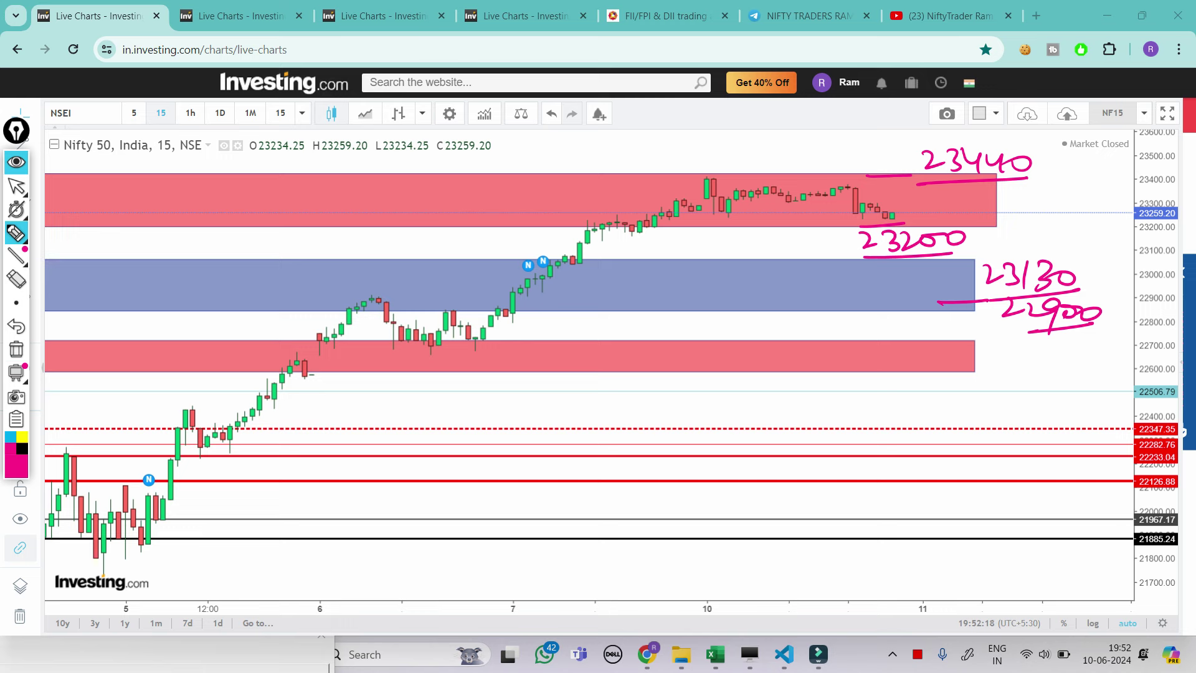
pyautogui.moveTo(975, 218); pyautogui.dragTo(971, 265)
pyautogui.moveTo(965, 256)
pyautogui.mouseDown()
pyautogui.moveTo(971, 266)
pyautogui.moveTo(979, 256)
pyautogui.mouseUp()
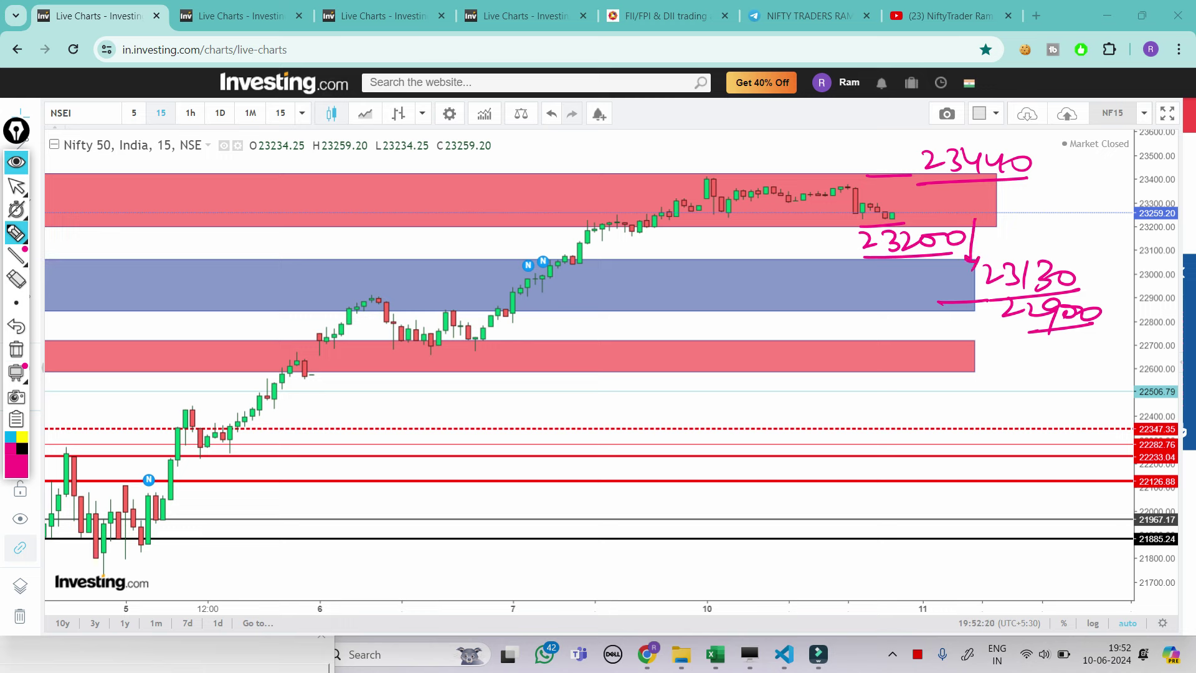